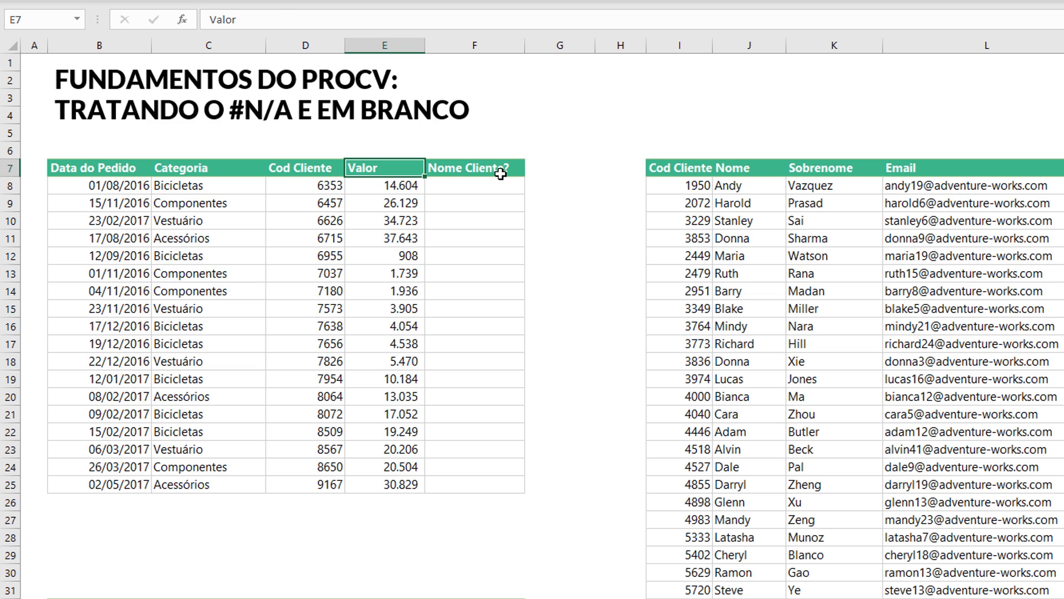
Examine the orders table's Nome Cliente and Cod Cliente columns and the customer table's Cod Cliente, Nome, Sobrenome and Email columns.
drag(499, 169, 483, 449)
drag(298, 172, 302, 403)
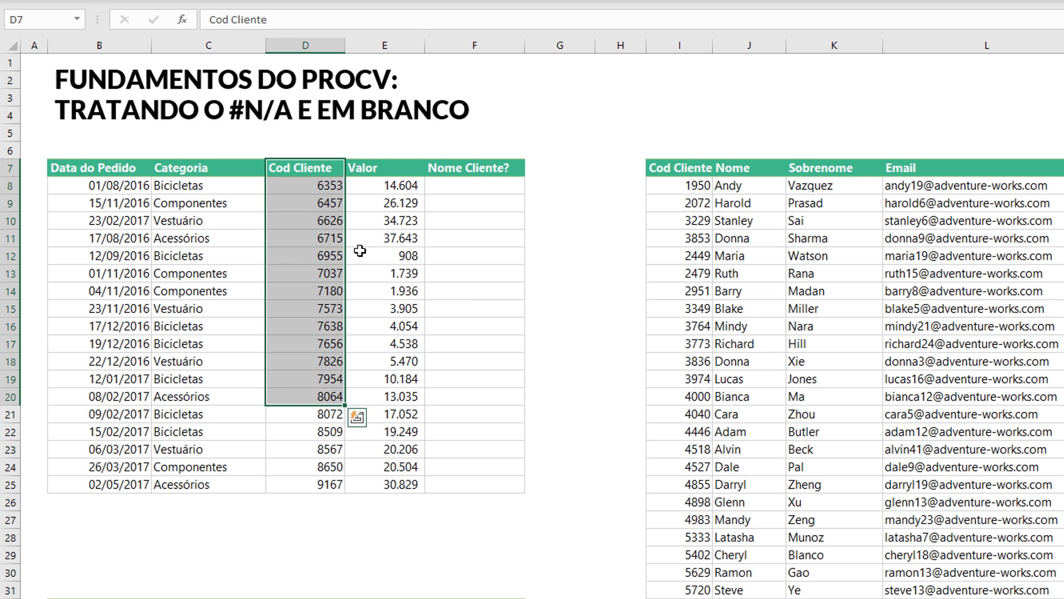
click(841, 279)
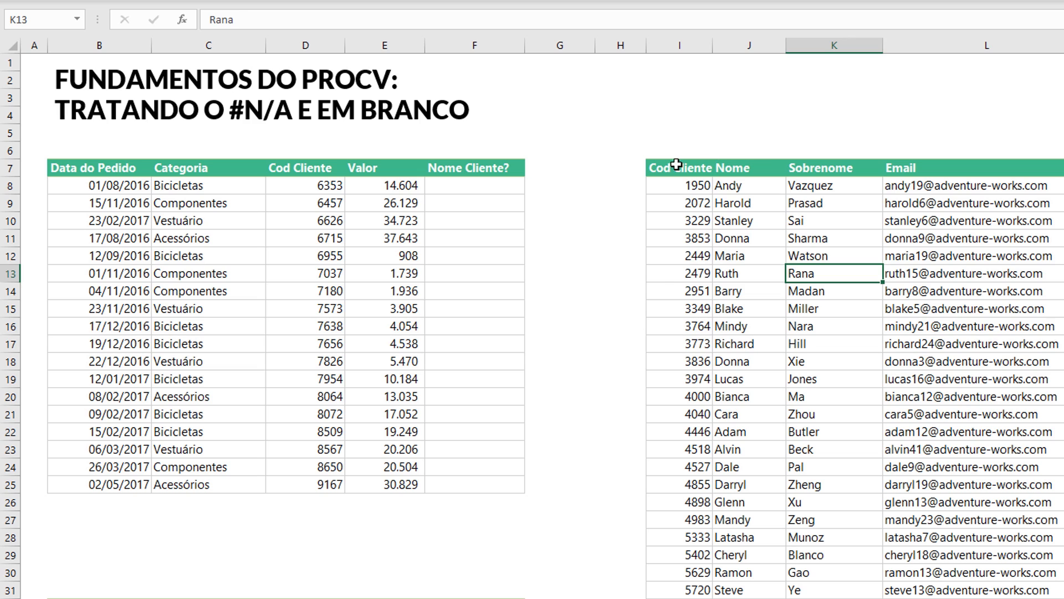
drag(676, 166, 660, 349)
click(750, 179)
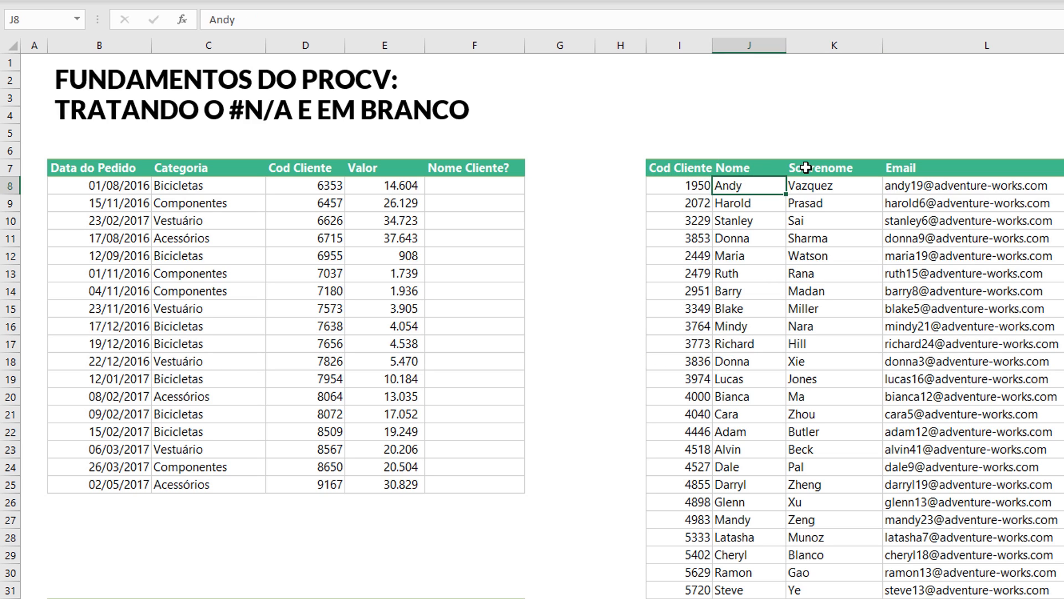
click(810, 169)
click(908, 167)
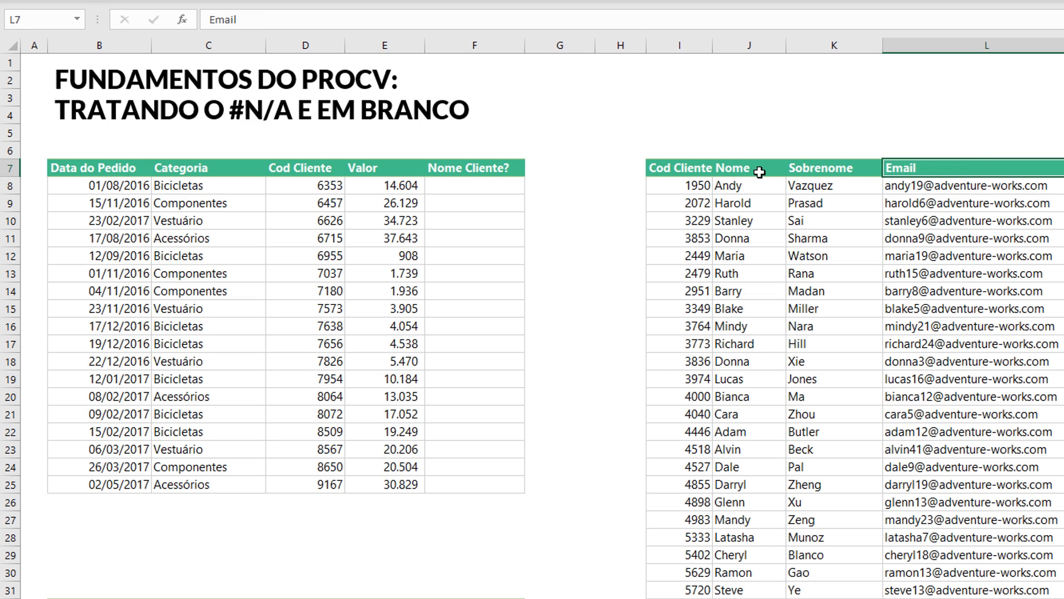
drag(746, 169, 752, 479)
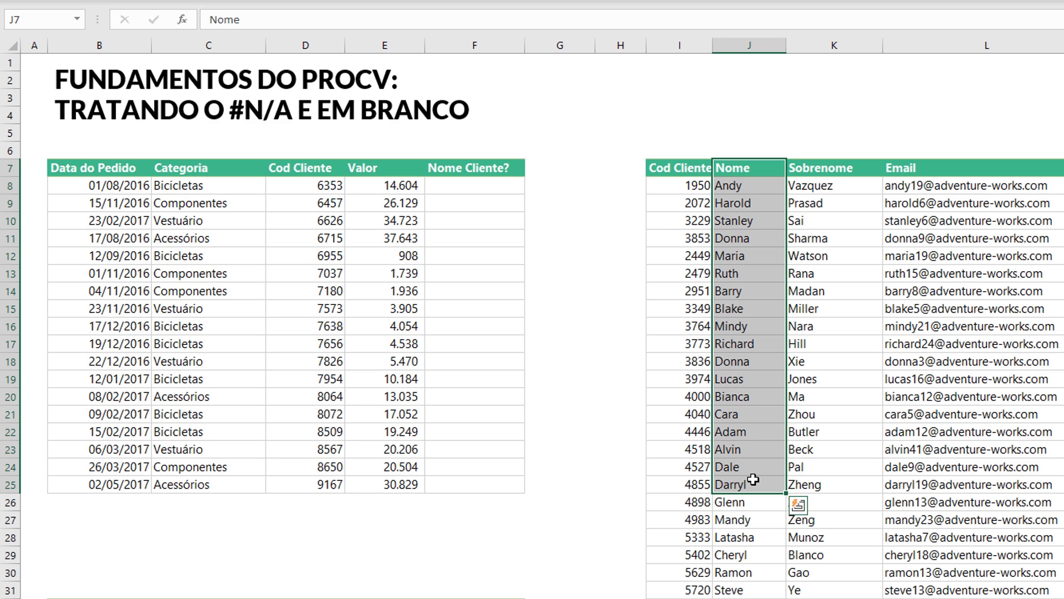
click(320, 181)
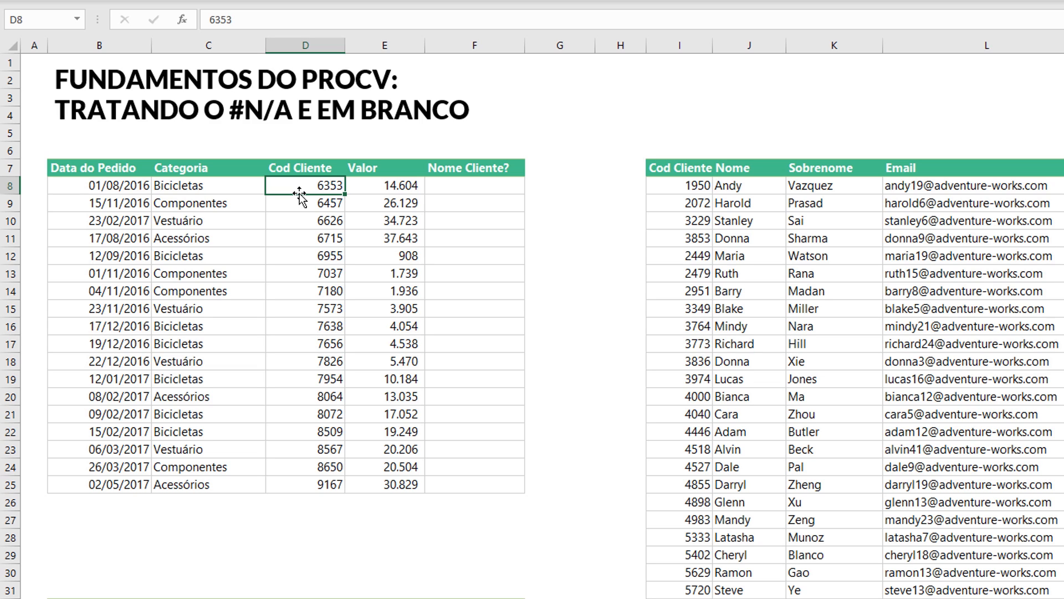
Start a PROCV formula in F8 with the customer code in D8 as the lookup value.
click(505, 188)
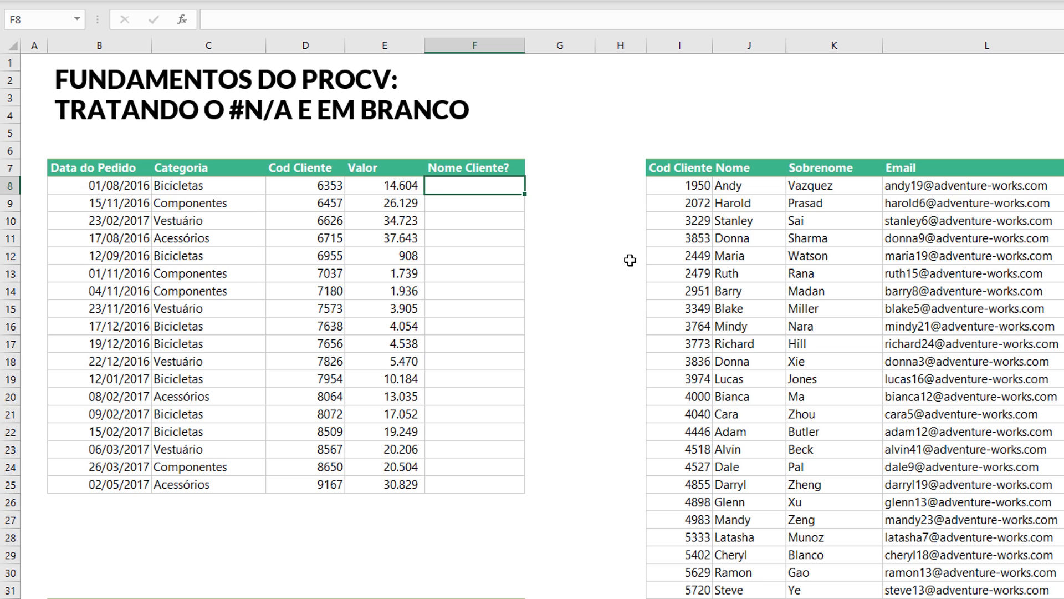
text(=PROCV)
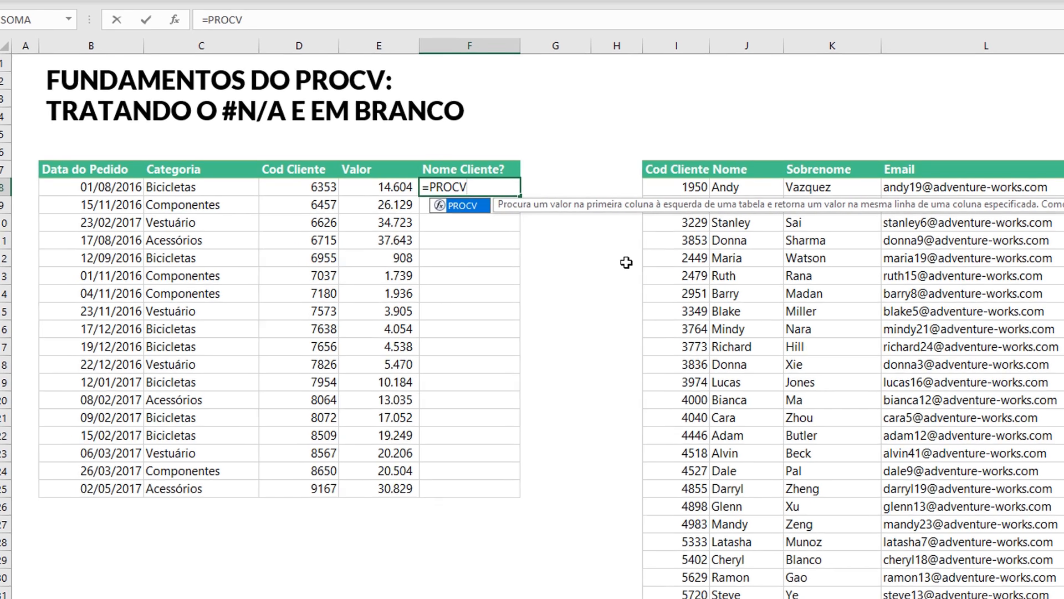
text(()
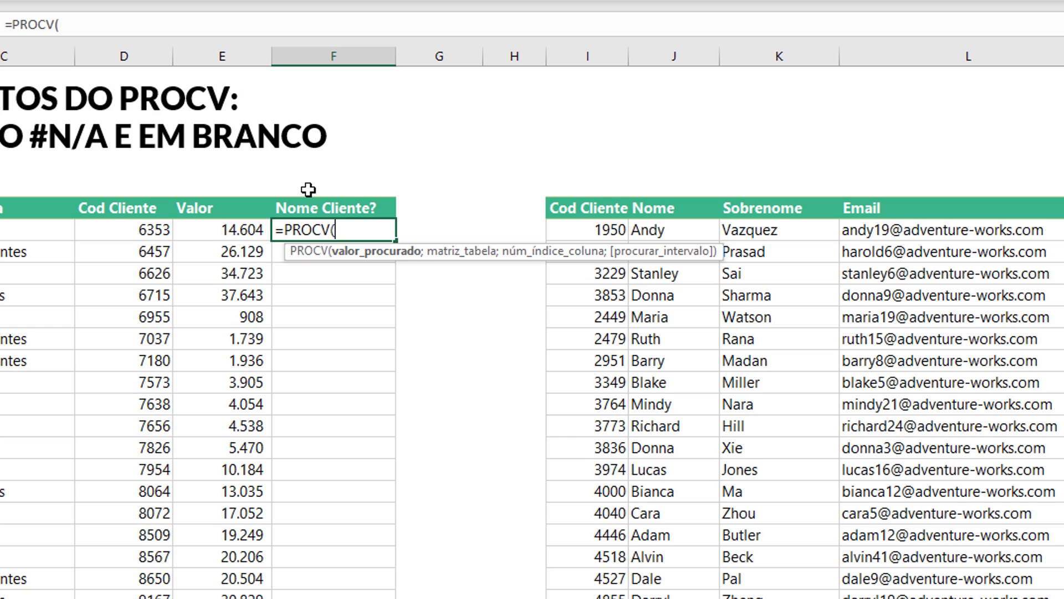
click(129, 237)
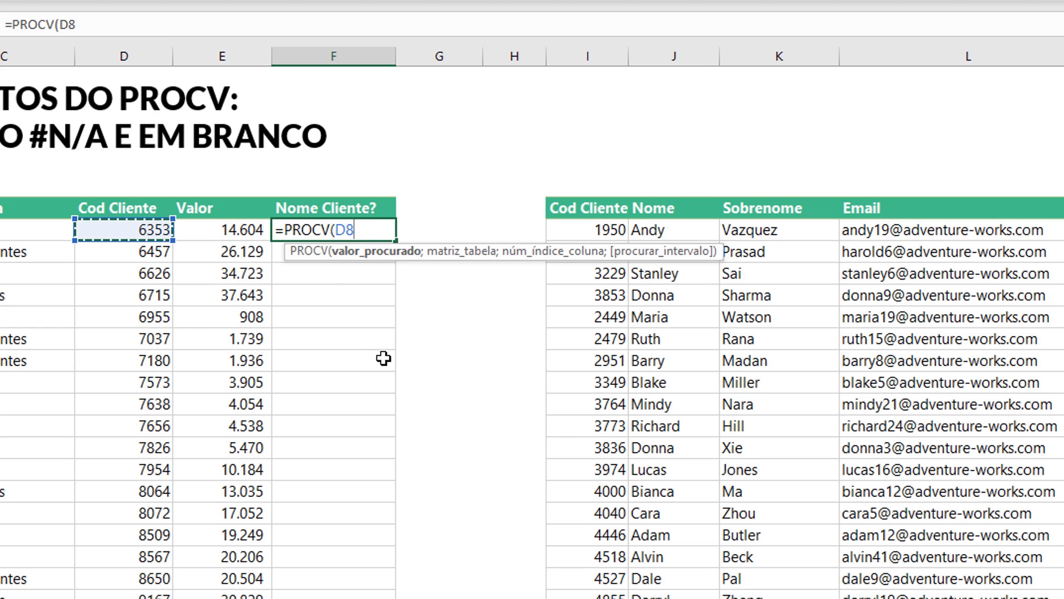
text(;)
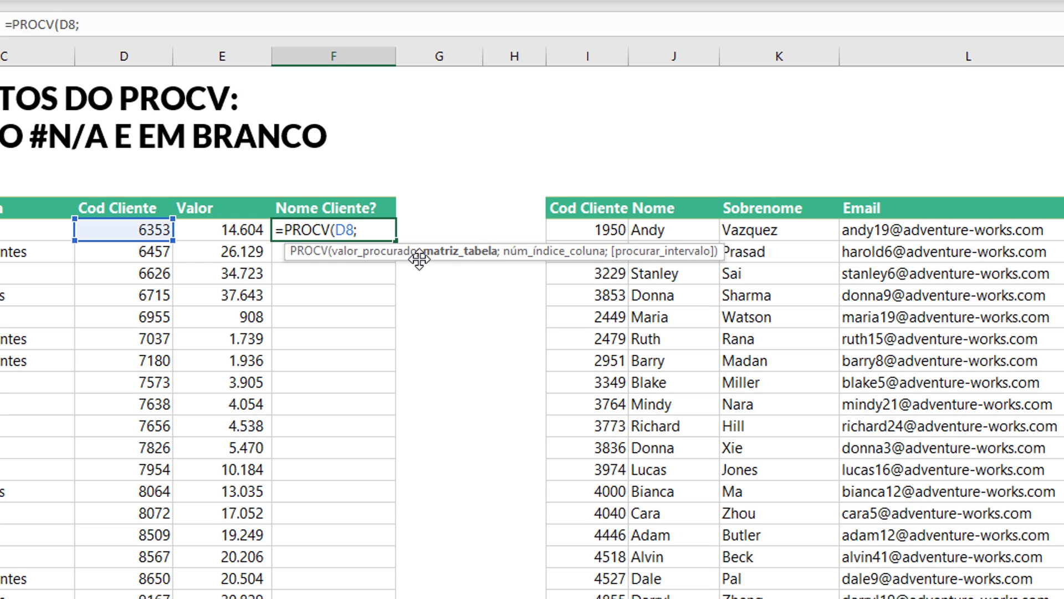
Set the PROCV table array to the customer table's Cod Cliente and Nome columns as the absolute range $I$7:$J$19979.
drag(579, 208, 943, 427)
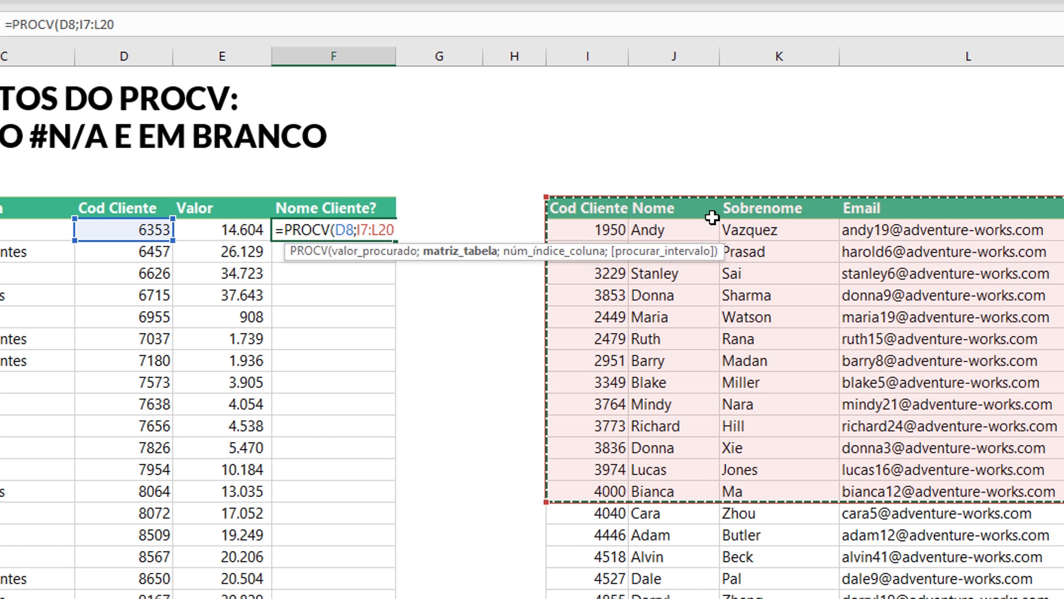
drag(599, 208, 591, 419)
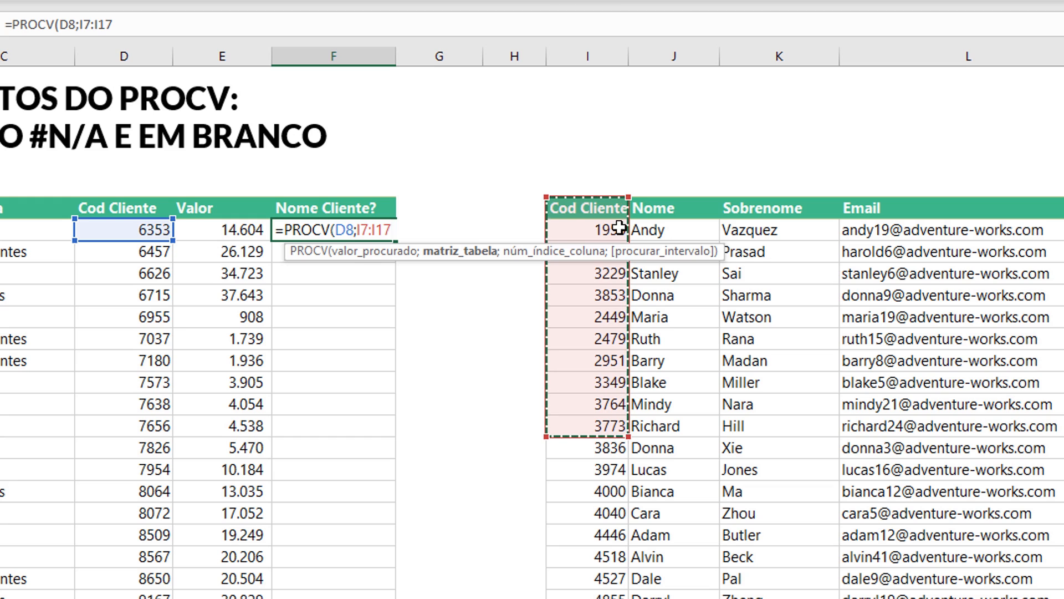
drag(602, 212, 675, 210)
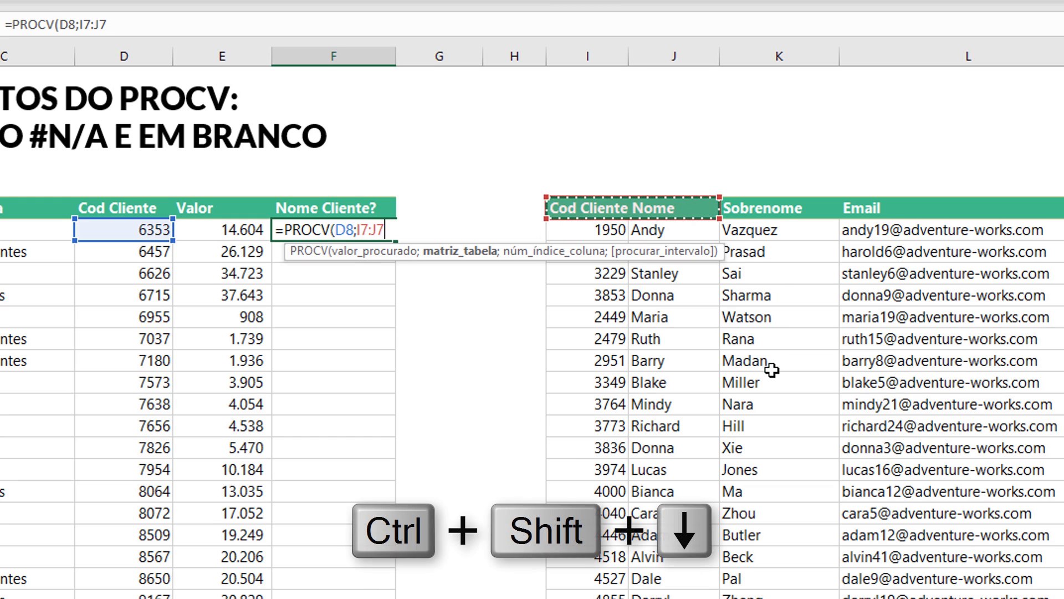
key(ctrl+shift+Down)
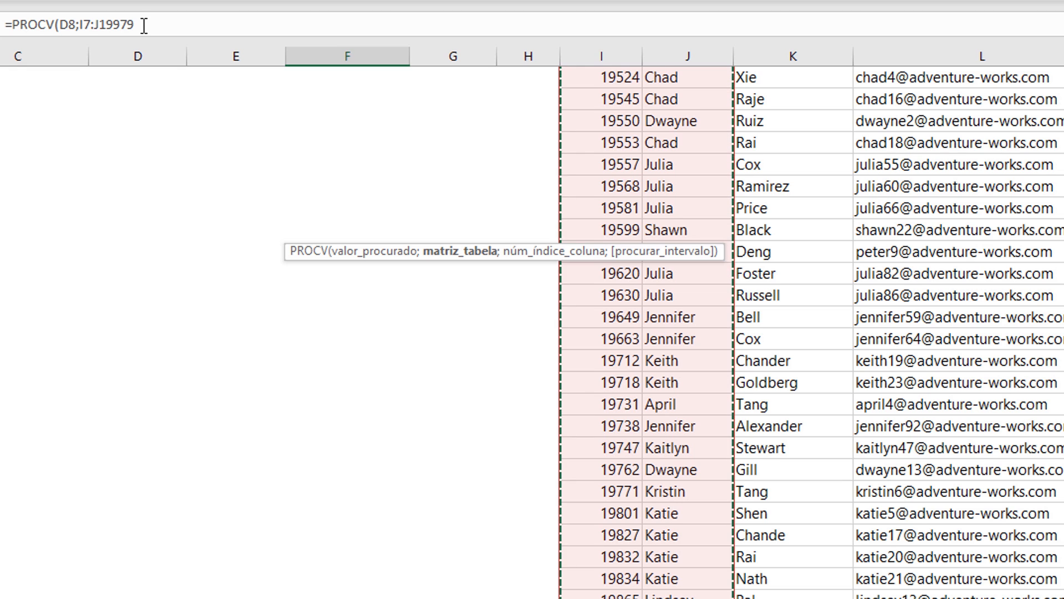
key(F4)
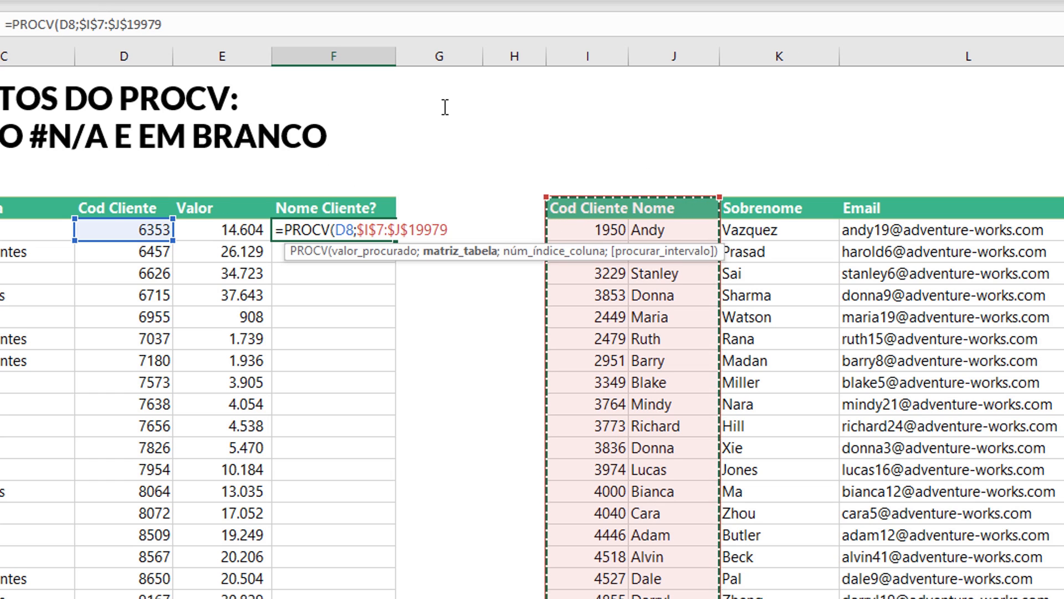
Complete the PROCV formula in F8 with column index 2 and exact match (FALSO), and enter it.
text(;)
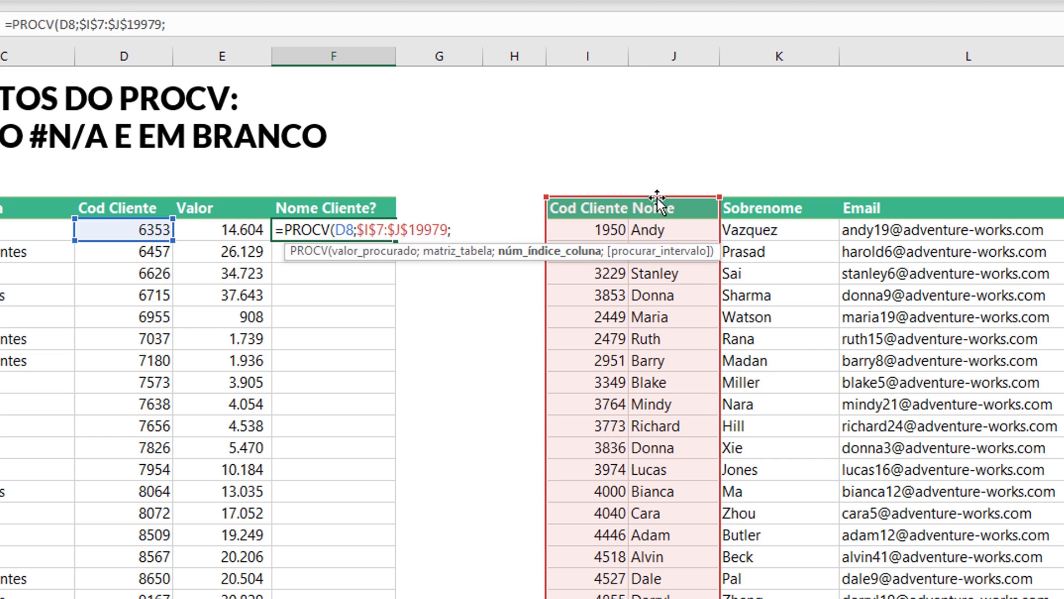
text(2;)
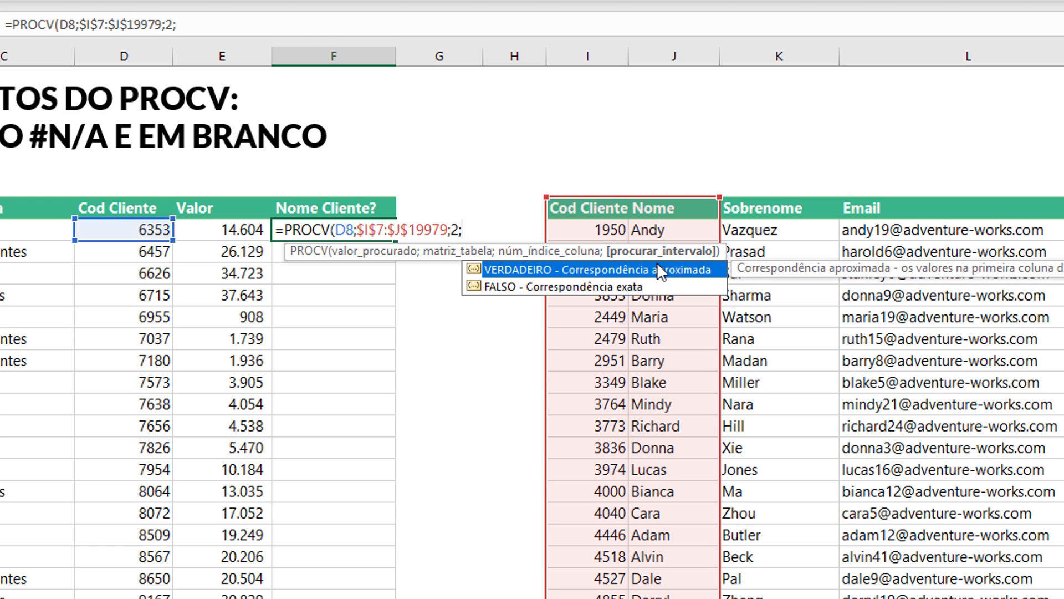
double_click(607, 285)
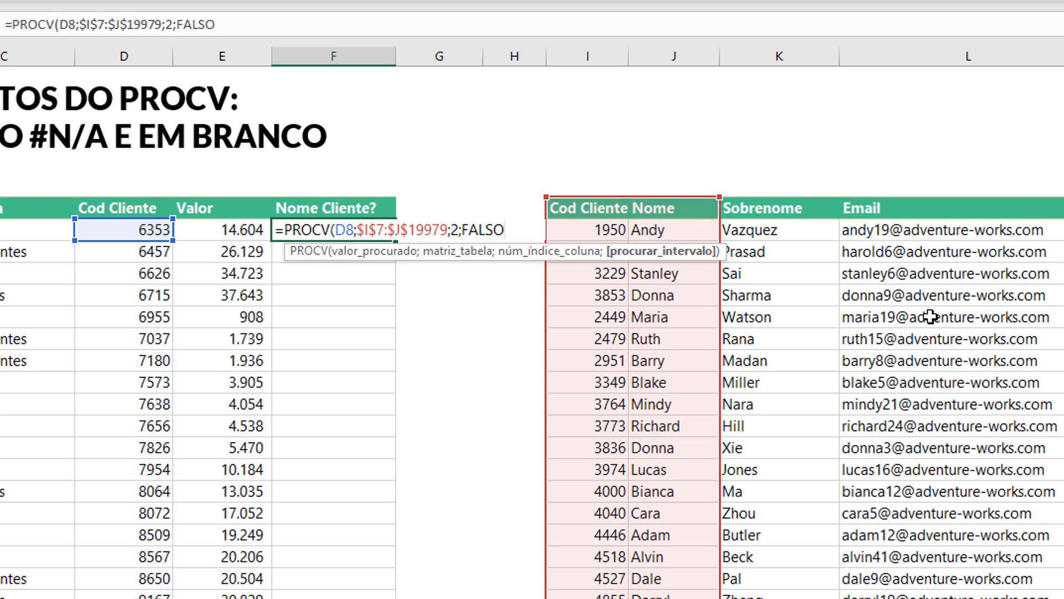
text())
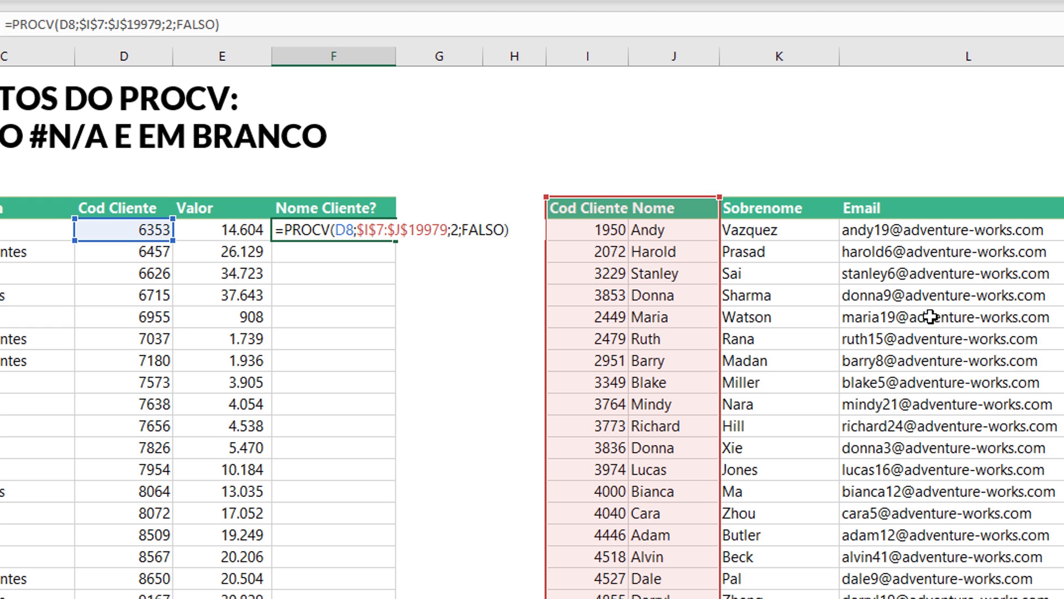
key(Return)
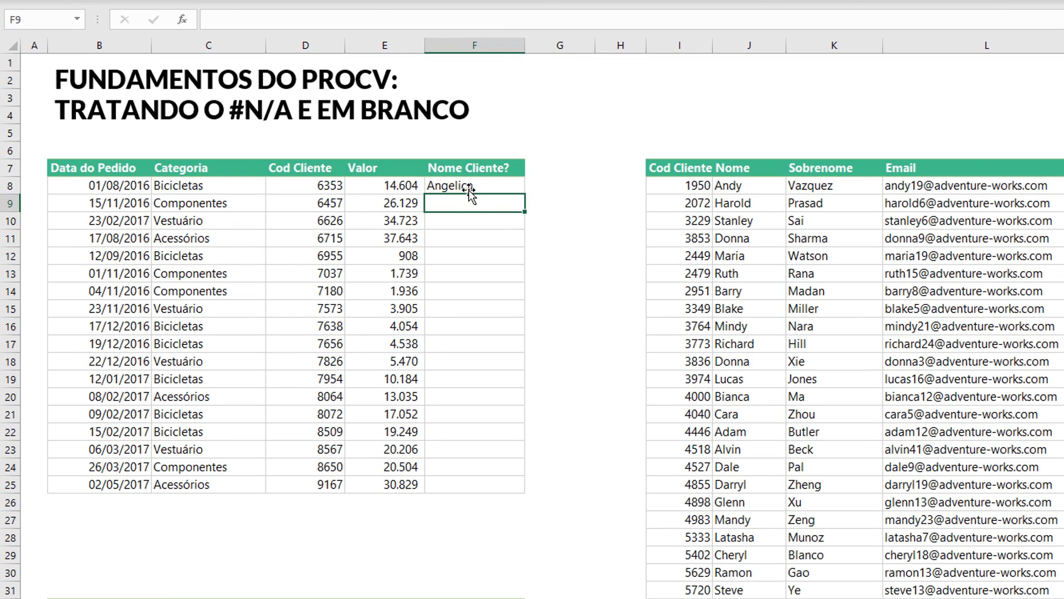
Find the customer code from D8 in the customer table's Cod Cliente column to verify the name returned in F8.
click(331, 230)
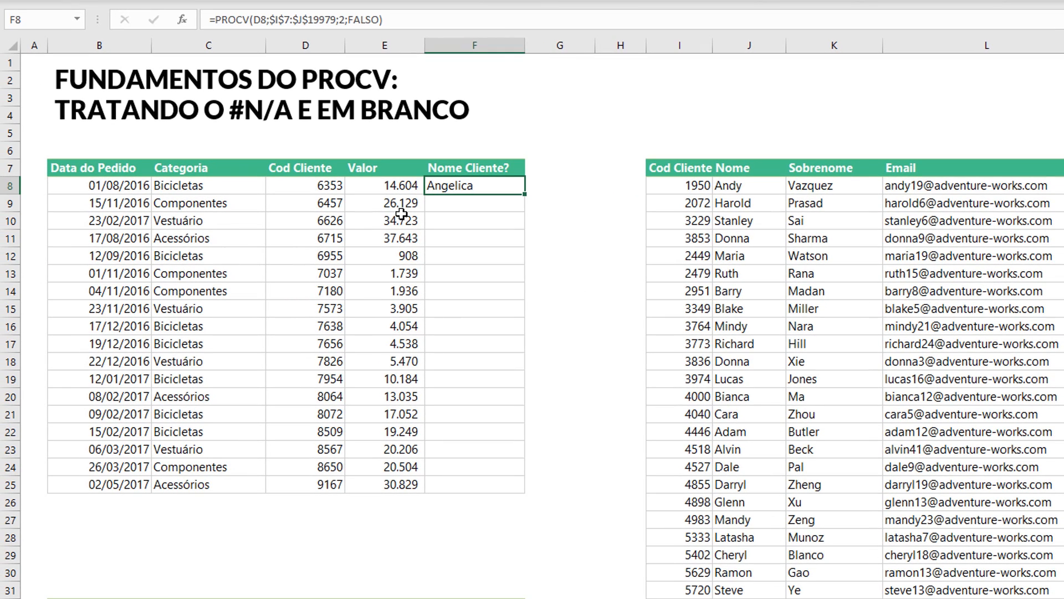
click(323, 187)
scroll(667, 585, down, 1)
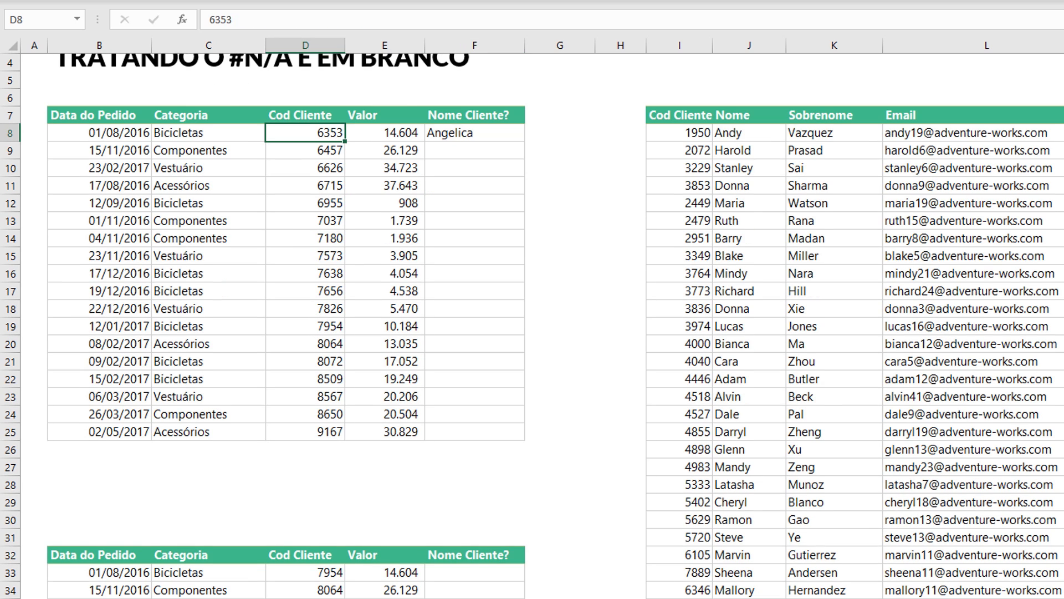
click(680, 598)
scroll(680, 598, down, 2)
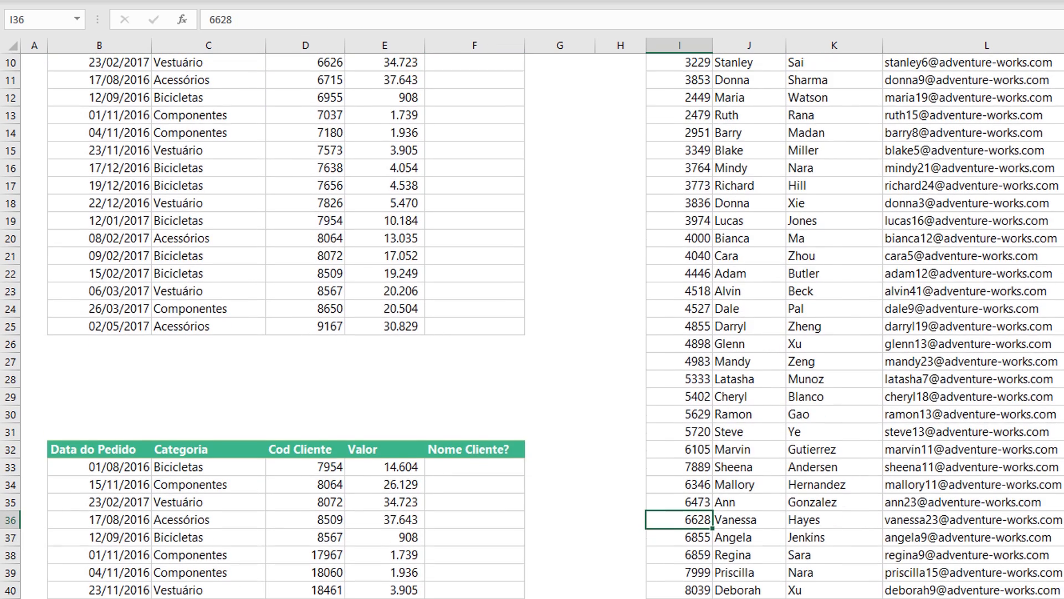
scroll(532, 328, down, 7)
click(690, 409)
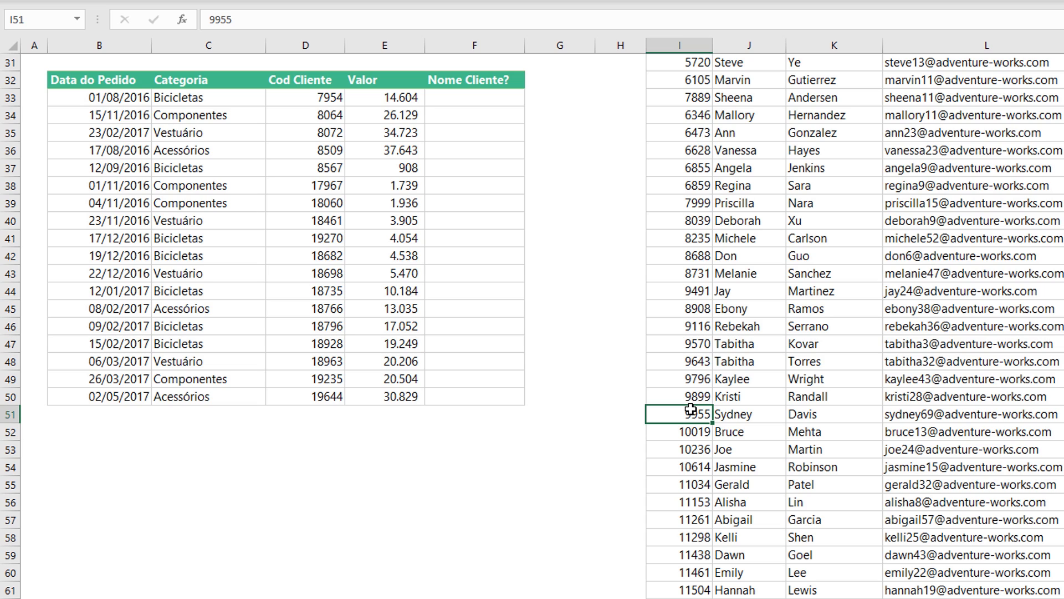
key(ctrl+l)
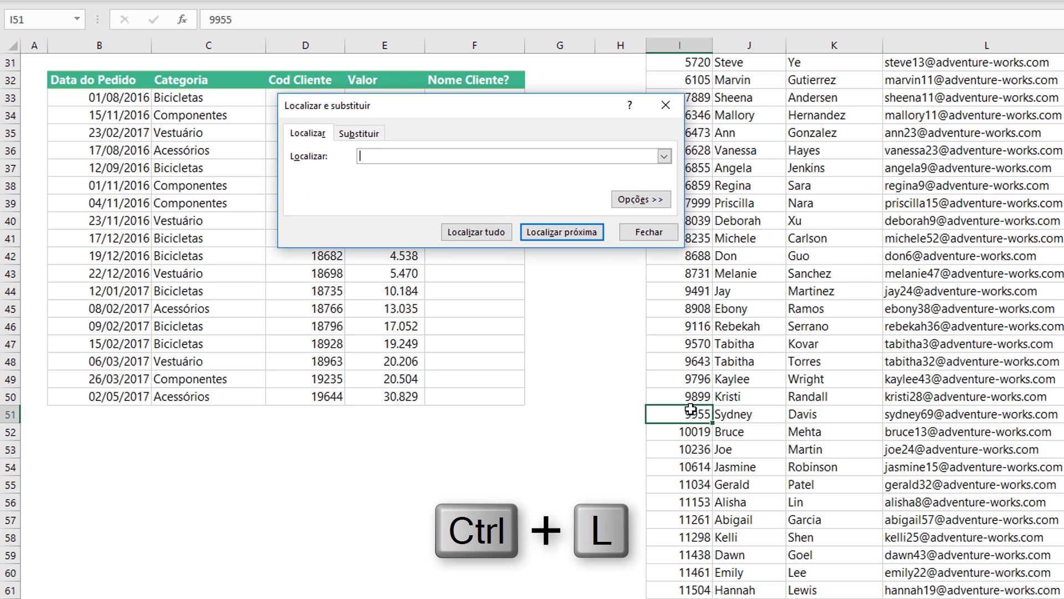
text(6353)
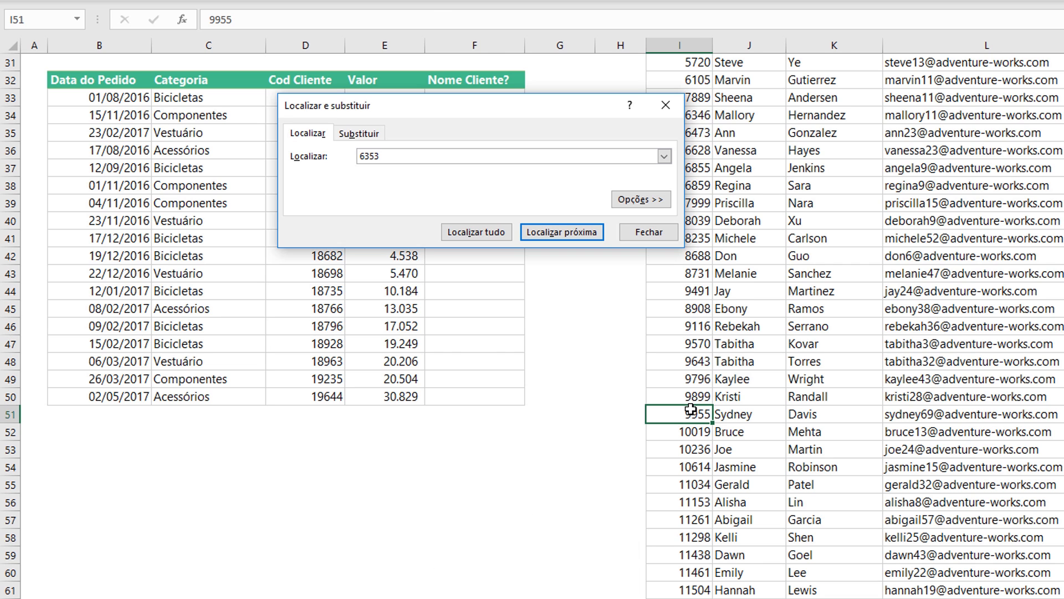
key(Return)
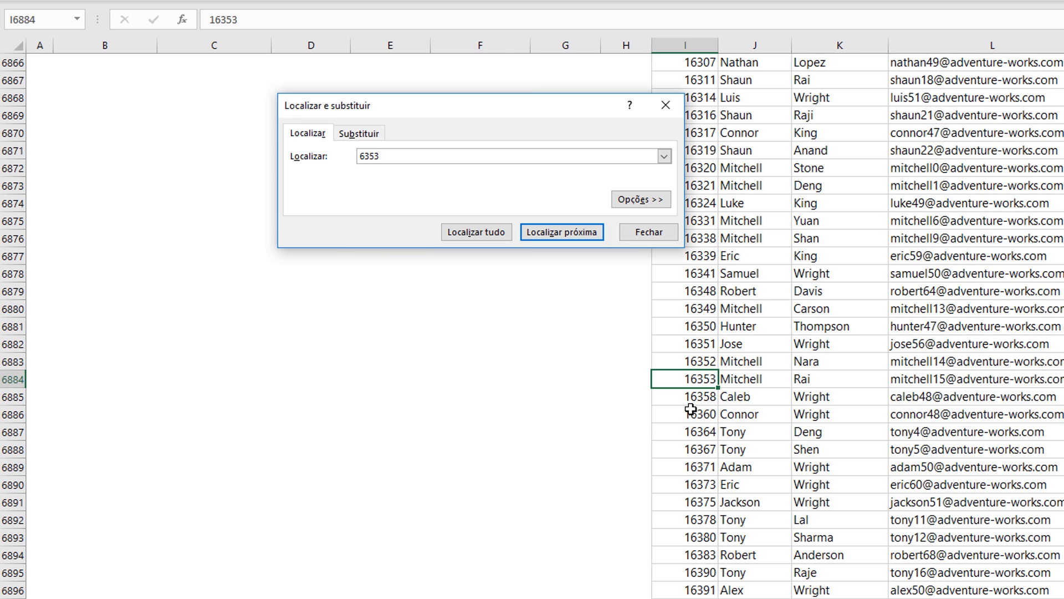
key(Return)
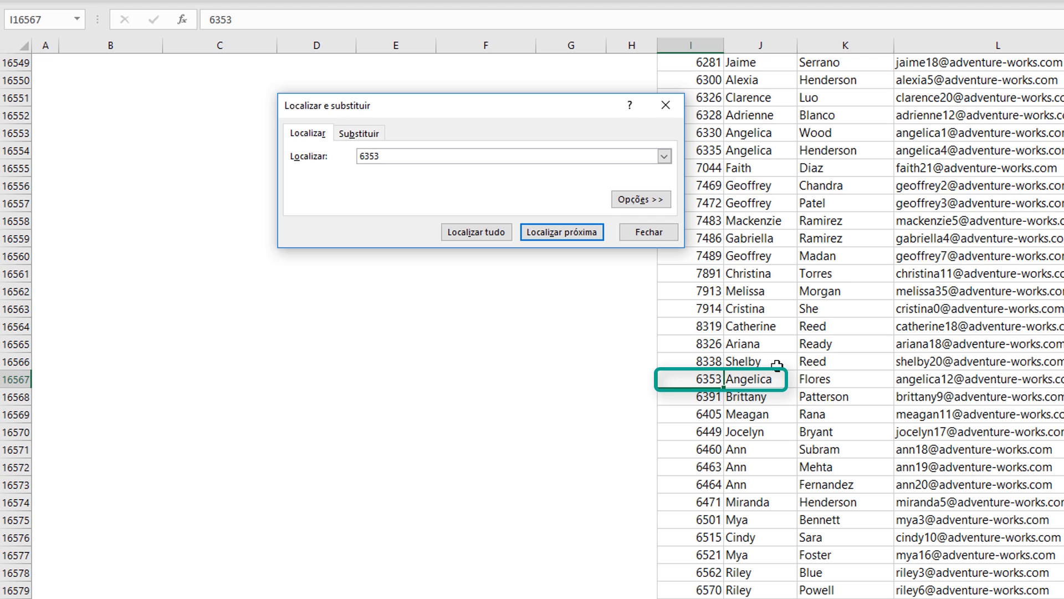
click(637, 232)
Fill the PROCV formula from F8 down the Nome Cliente? column to F25.
click(516, 232)
key(ctrl+Up)
key(ctrl+Up)
key(ctrl+Up)
key(ctrl+Up)
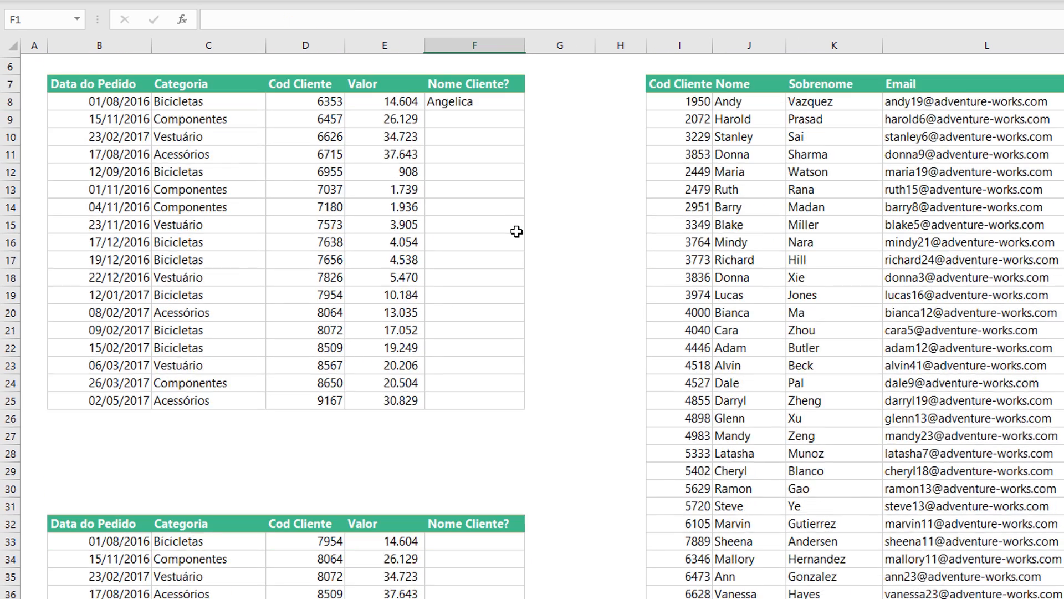
click(520, 197)
click(511, 184)
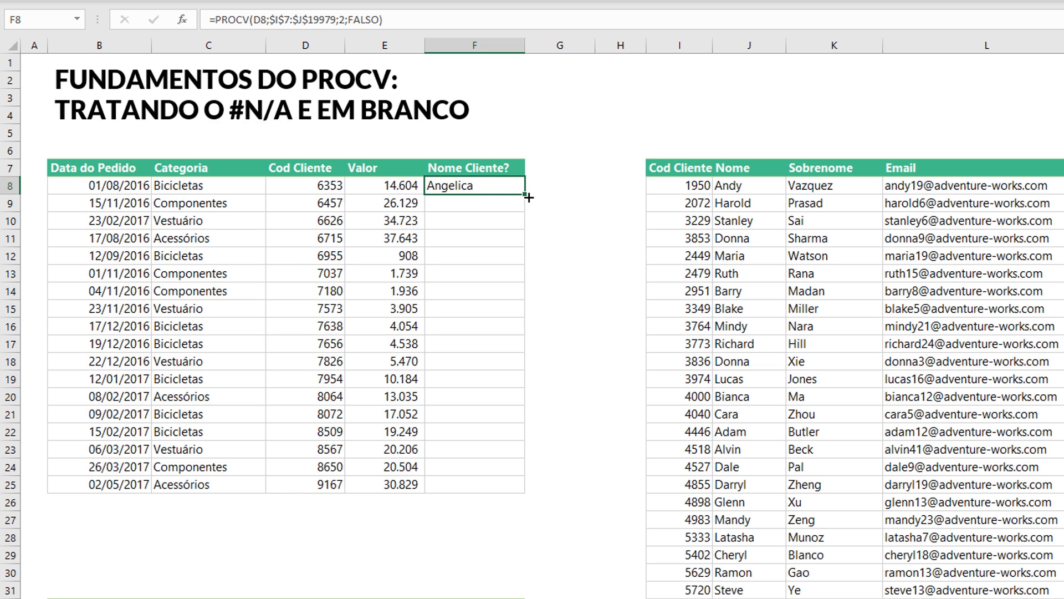
drag(529, 197, 536, 490)
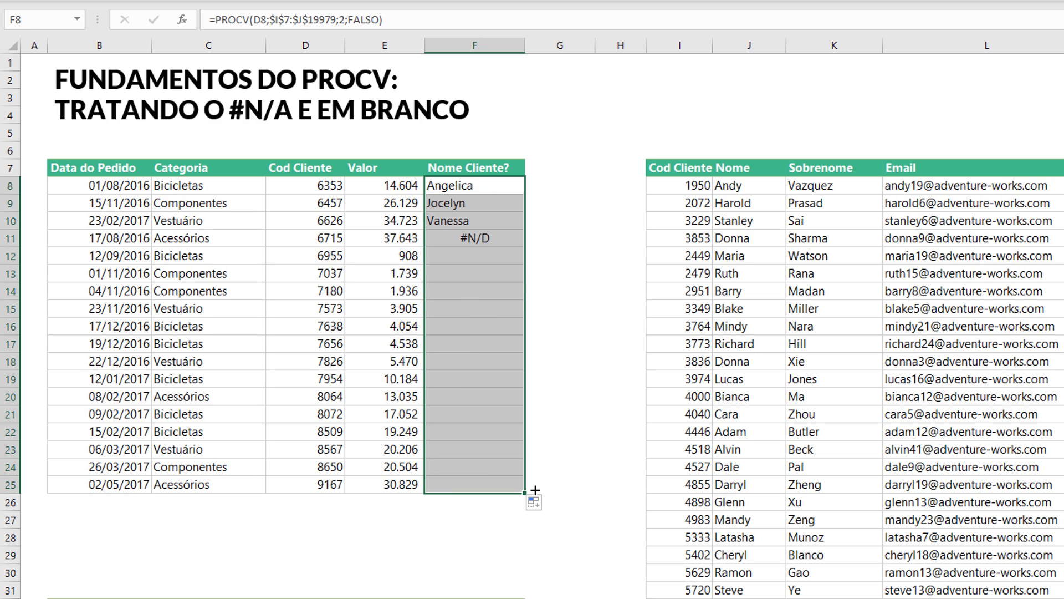
Wrap the PROCV formula in F8 in the SENÃODISP function, using the PROCV as its valor argument.
click(499, 237)
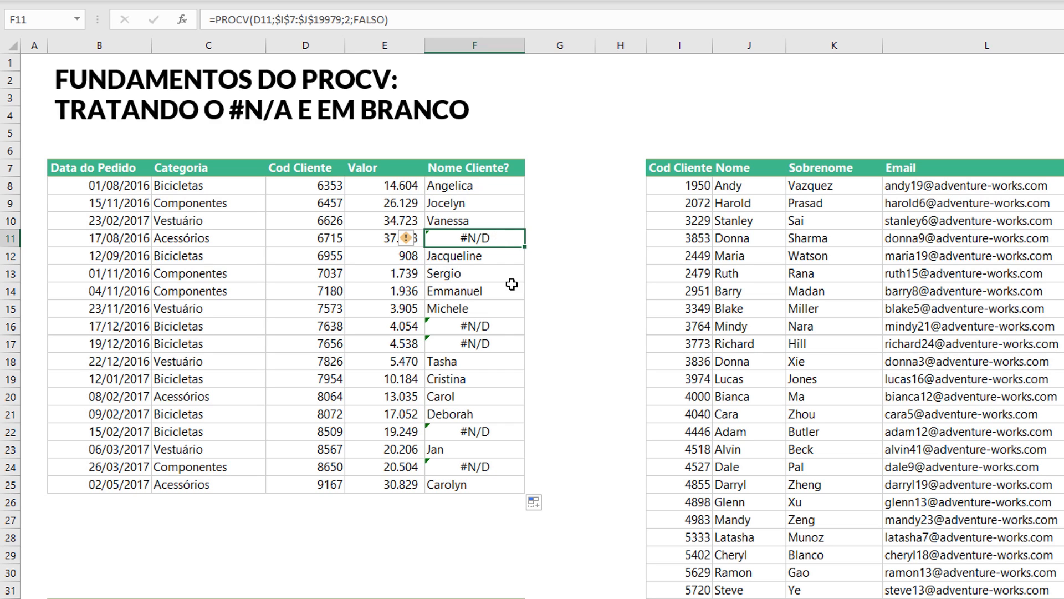
click(298, 242)
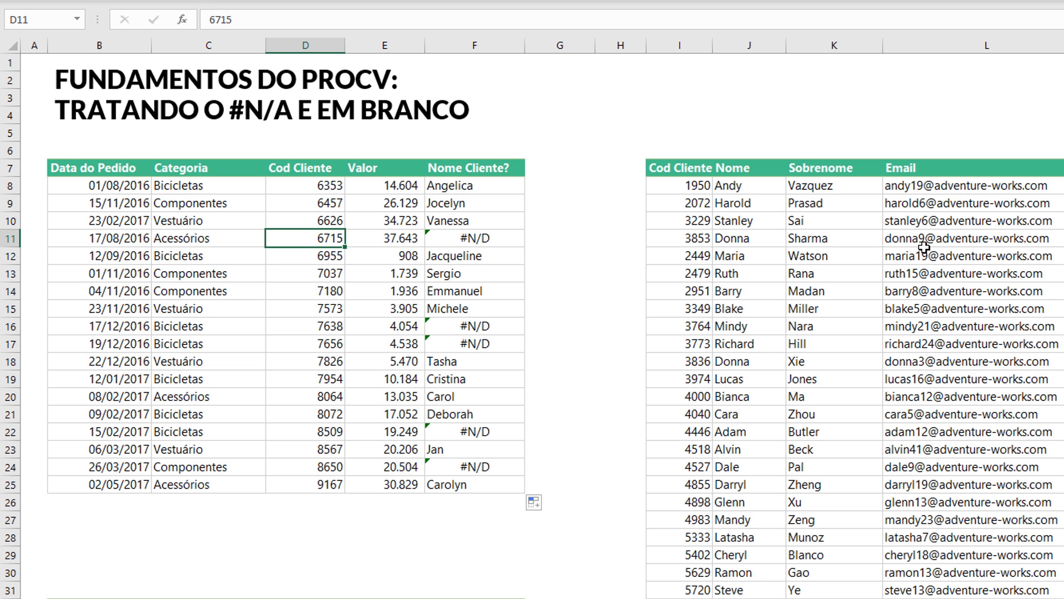
double_click(502, 186)
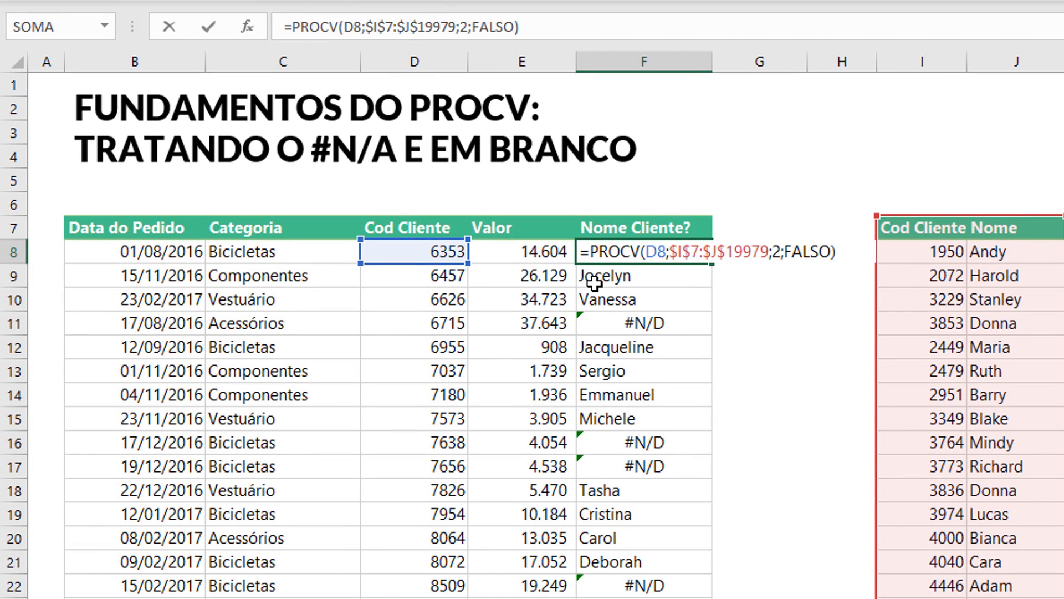
text(SENÃODI)
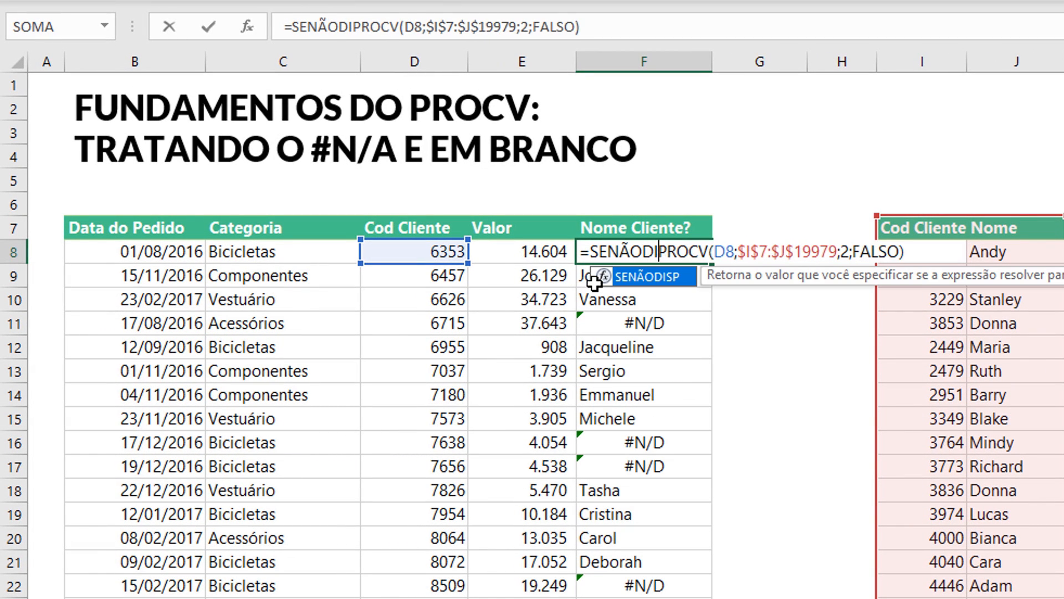
text(SP()
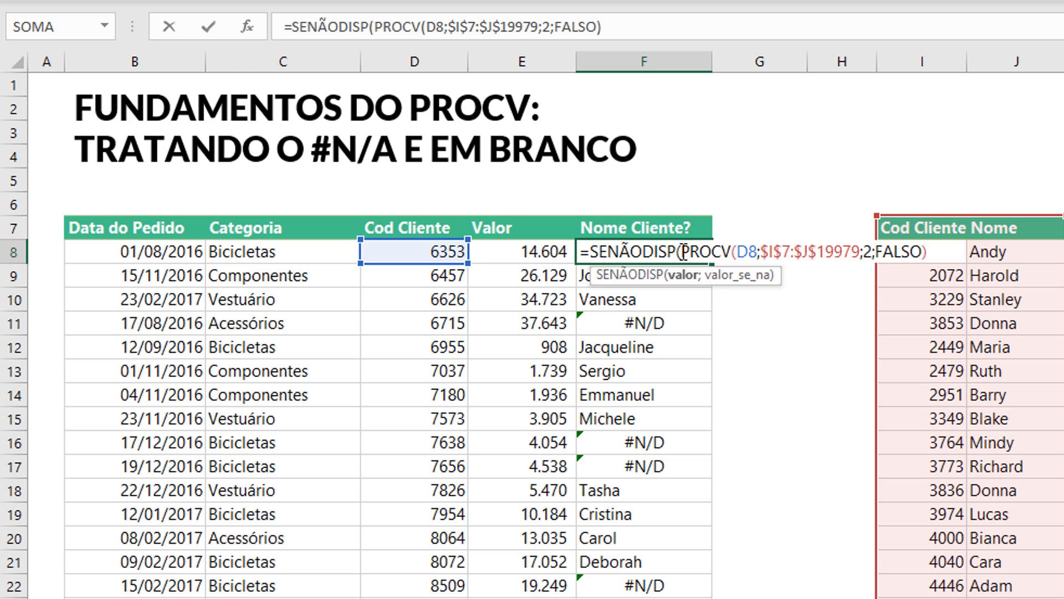
drag(685, 252, 590, 252)
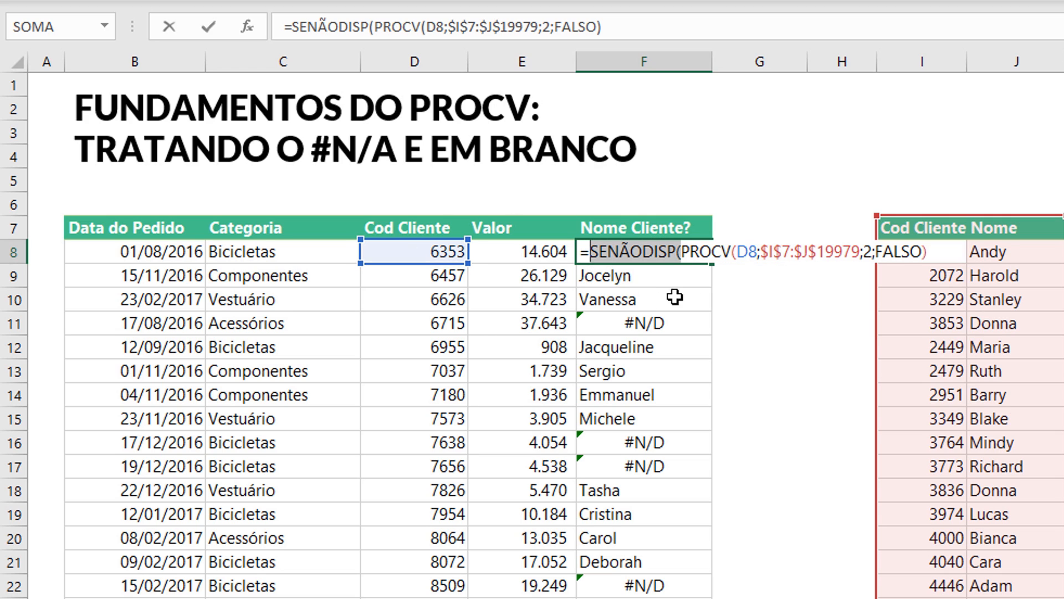
click(683, 254)
drag(690, 252, 931, 251)
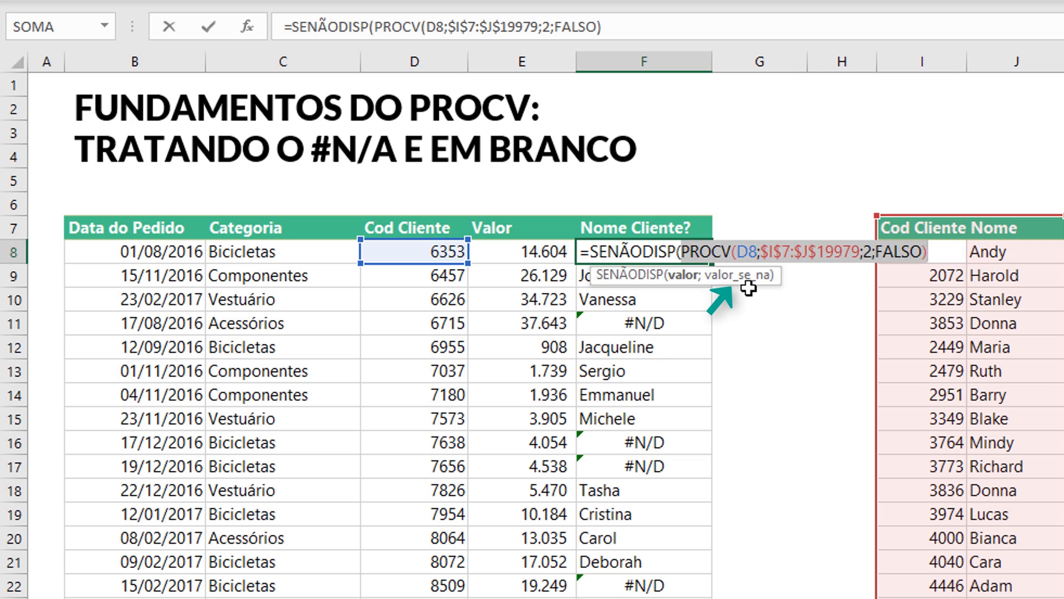
Complete the SENÃODISP formula in F8 with "Nada Encontrado" as the valor_se_na argument, and enter it.
click(935, 249)
text(;)
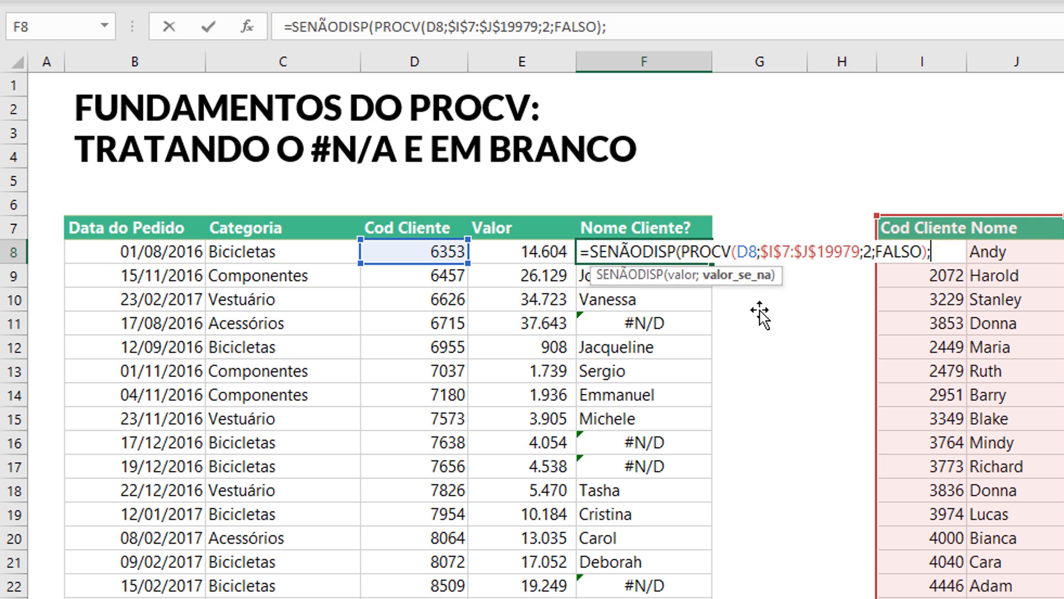
text("Nada)
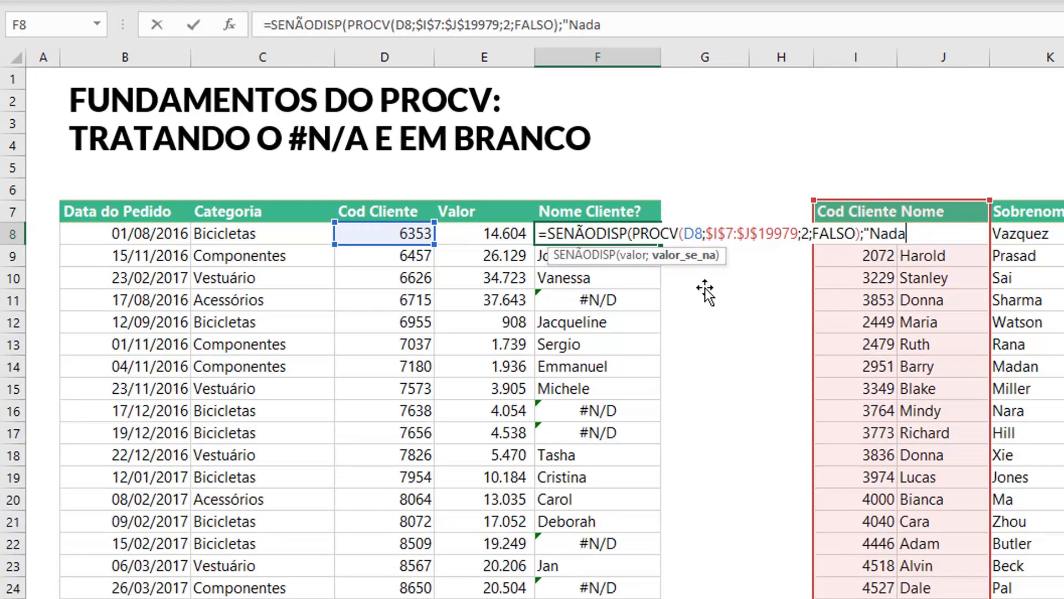
text( E ncontrado")
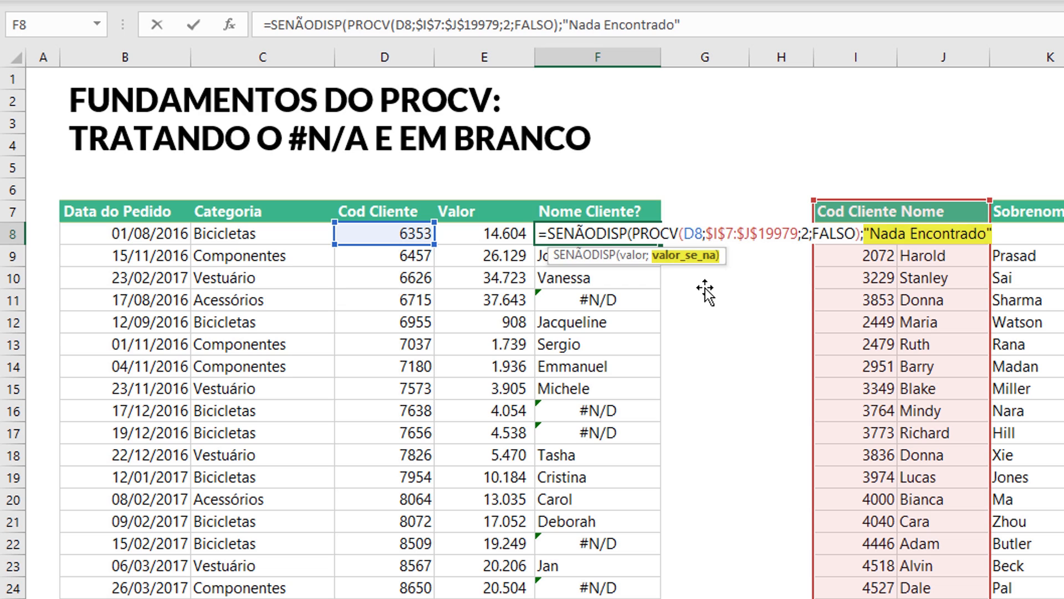
text())
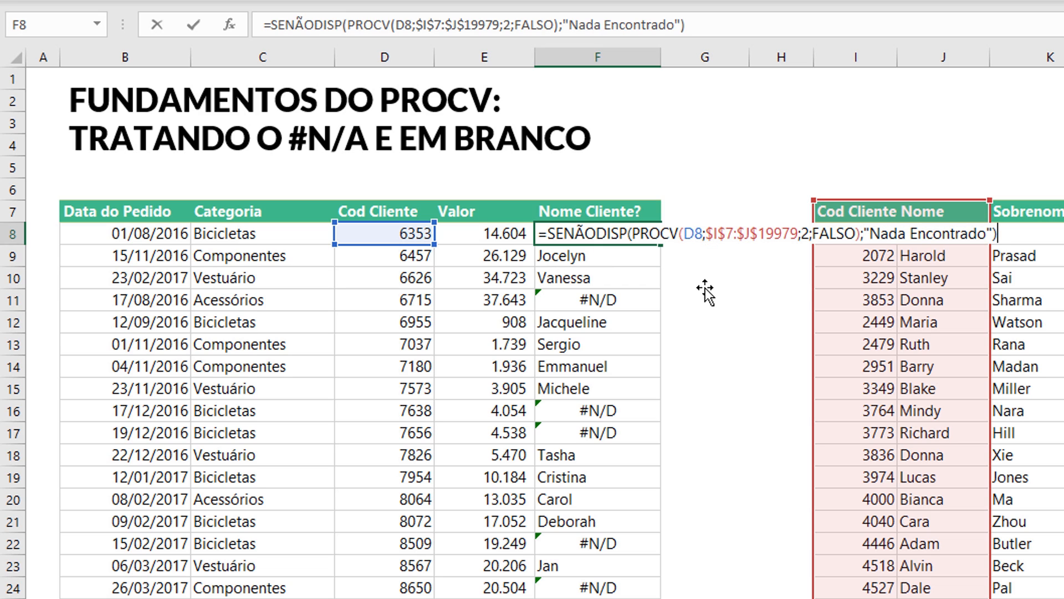
key(Return)
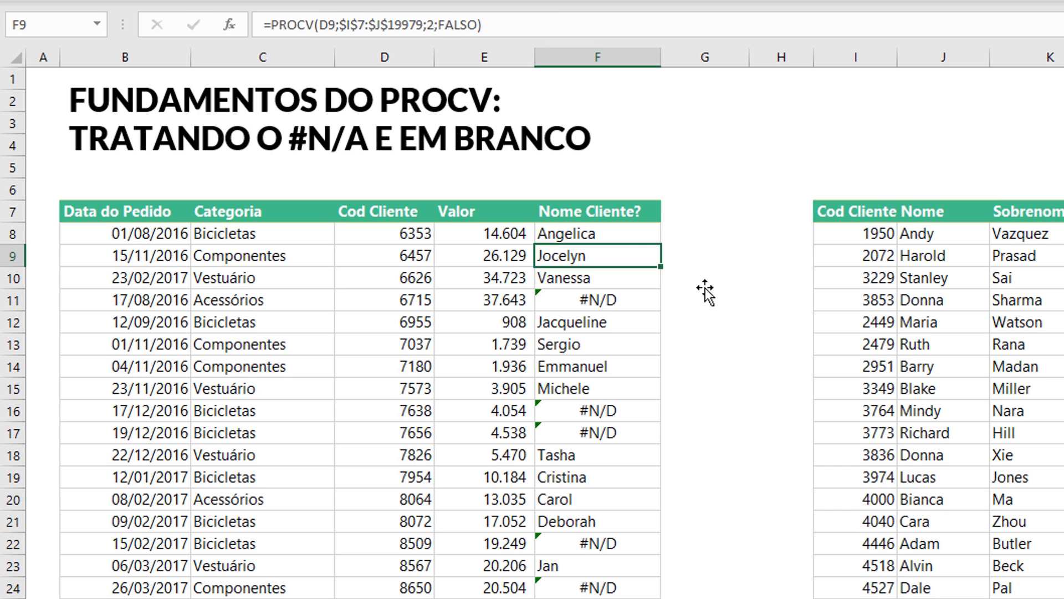
Fill the SENÃODISP formula from F8 down the Nome Cliente? column to F25.
click(659, 239)
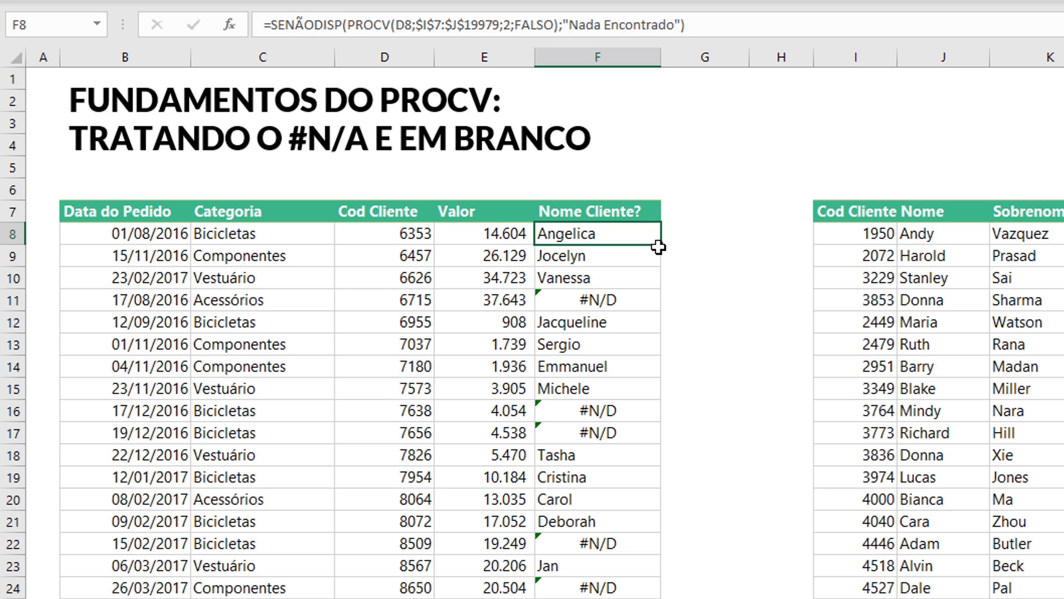
double_click(663, 246)
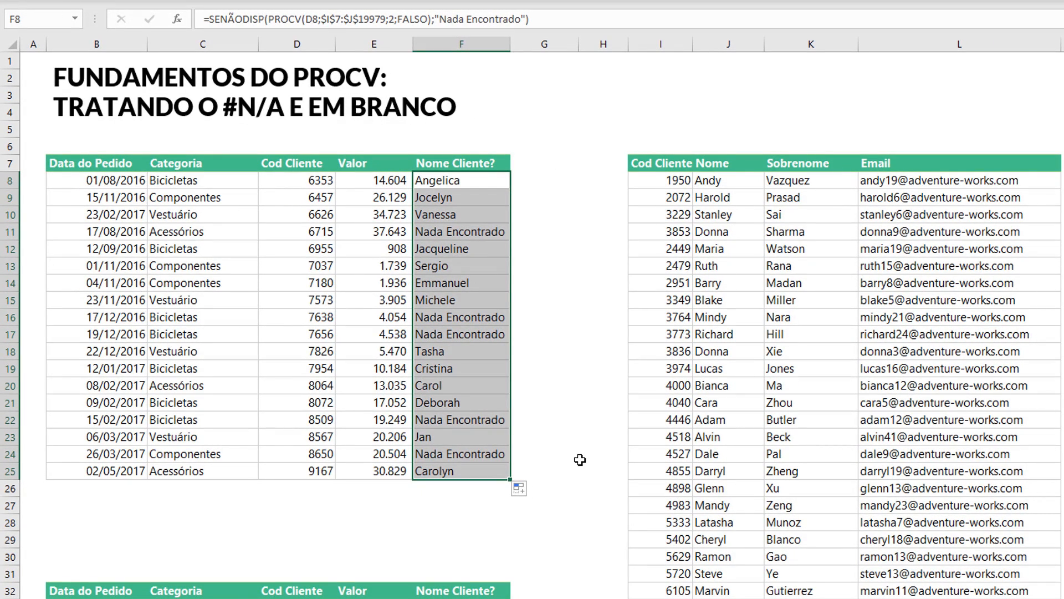
double_click(488, 181)
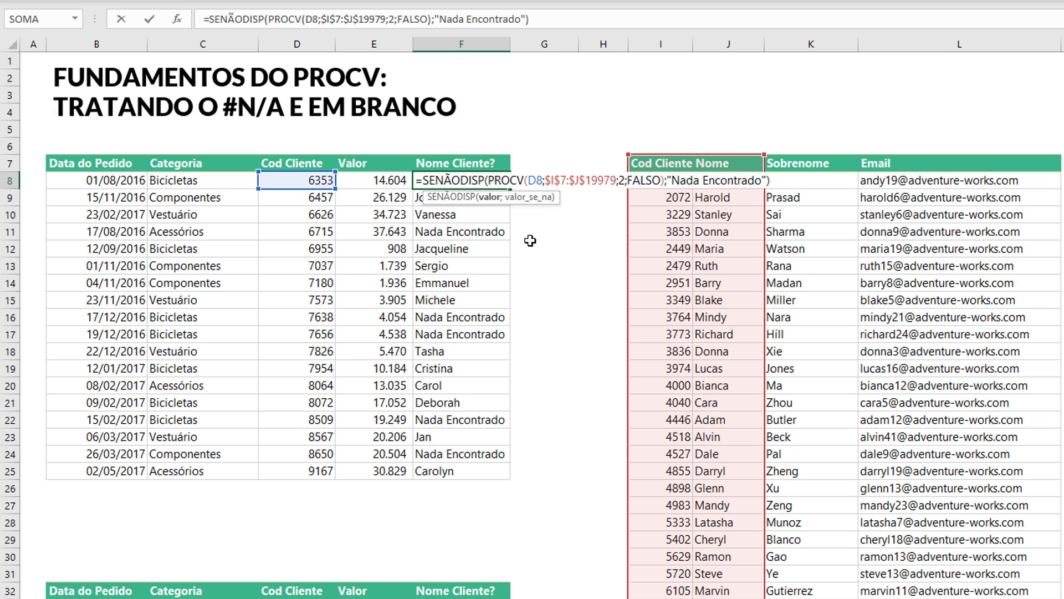
key(Return)
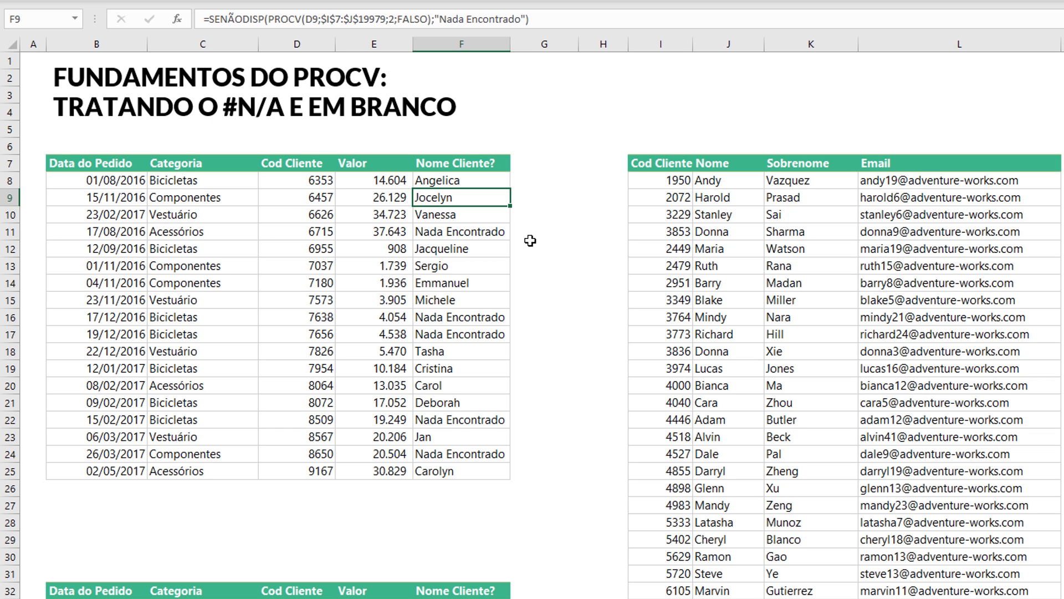
Copy the SENÃODISP formula from F24 into F33, the first Nome Cliente? cell of the second order table.
scroll(531, 240, down, 5)
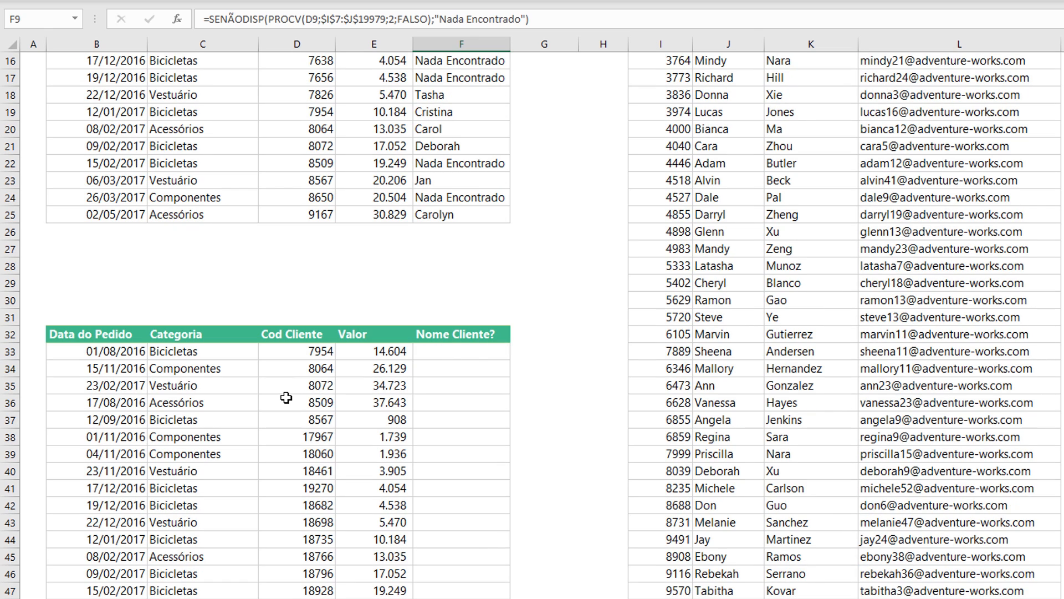
click(321, 438)
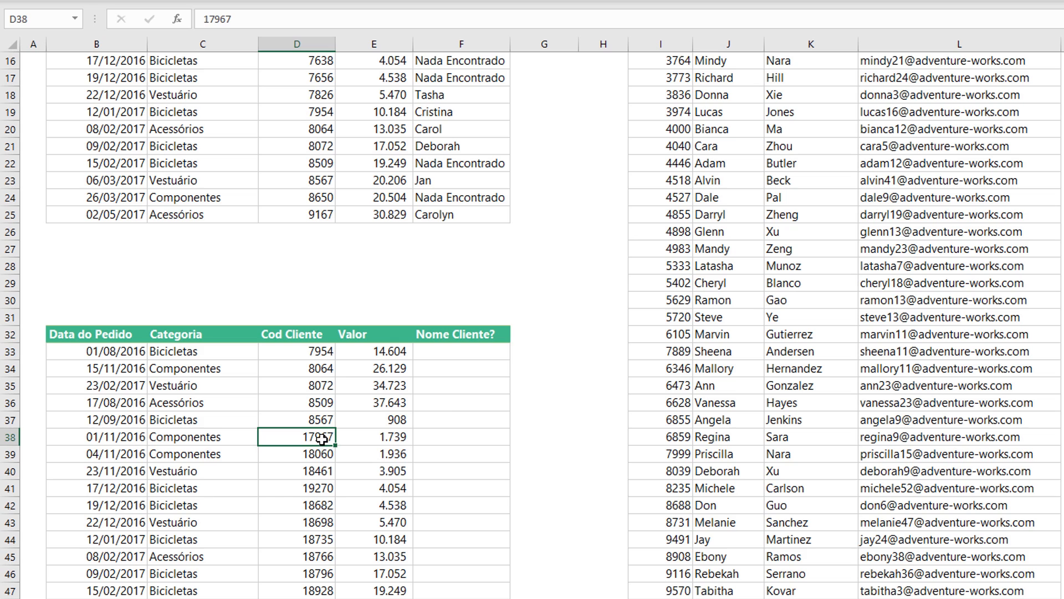
click(497, 355)
click(459, 204)
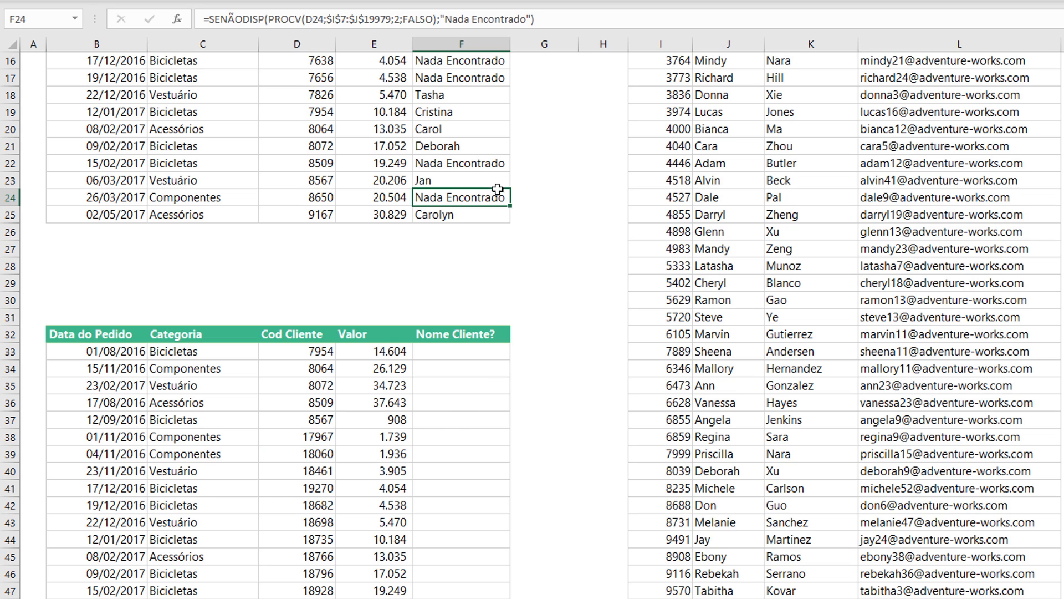
key(ctrl+c)
click(487, 350)
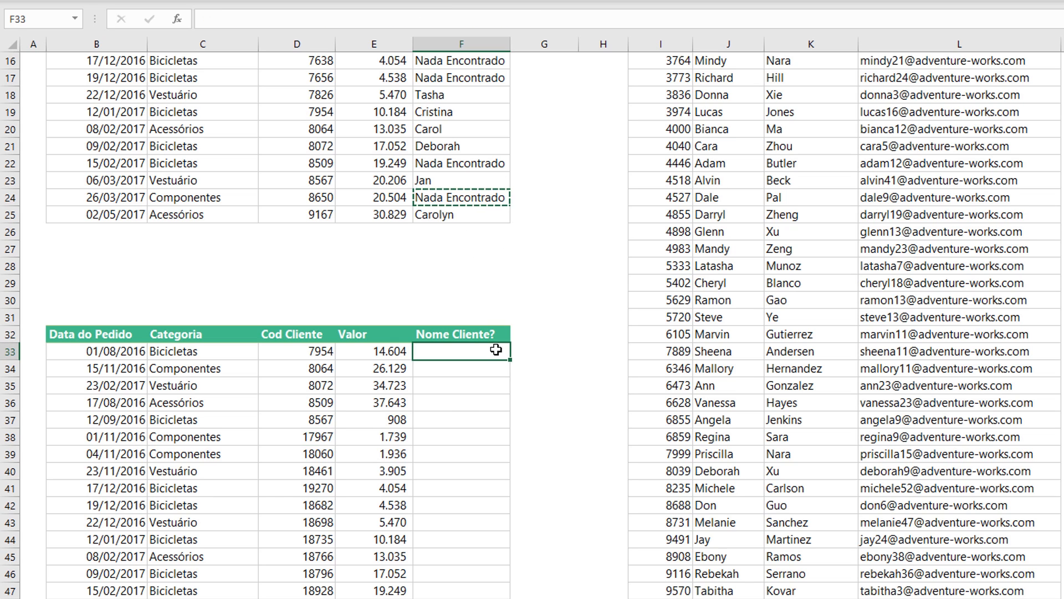
key(ctrl+v)
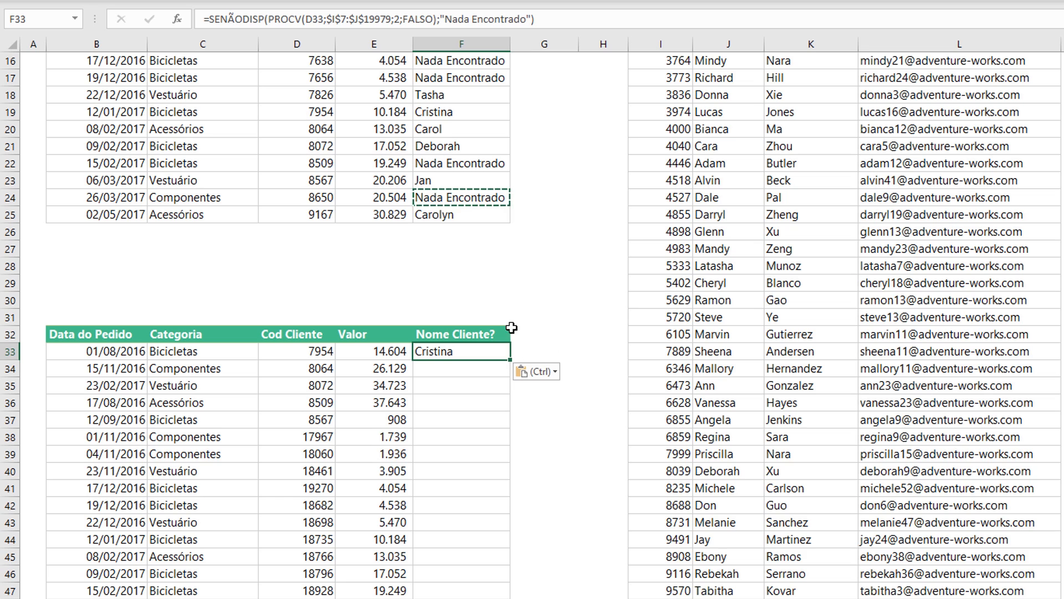
Check the references of the formula in F33 and fill it down the second table's Nome Cliente? column to F50.
double_click(483, 351)
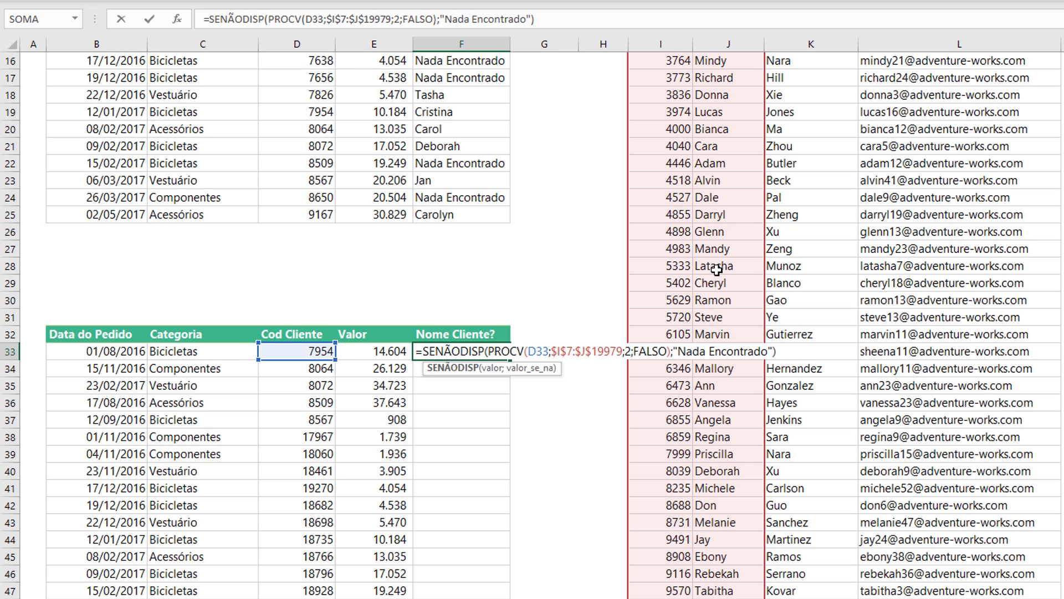
key(Return)
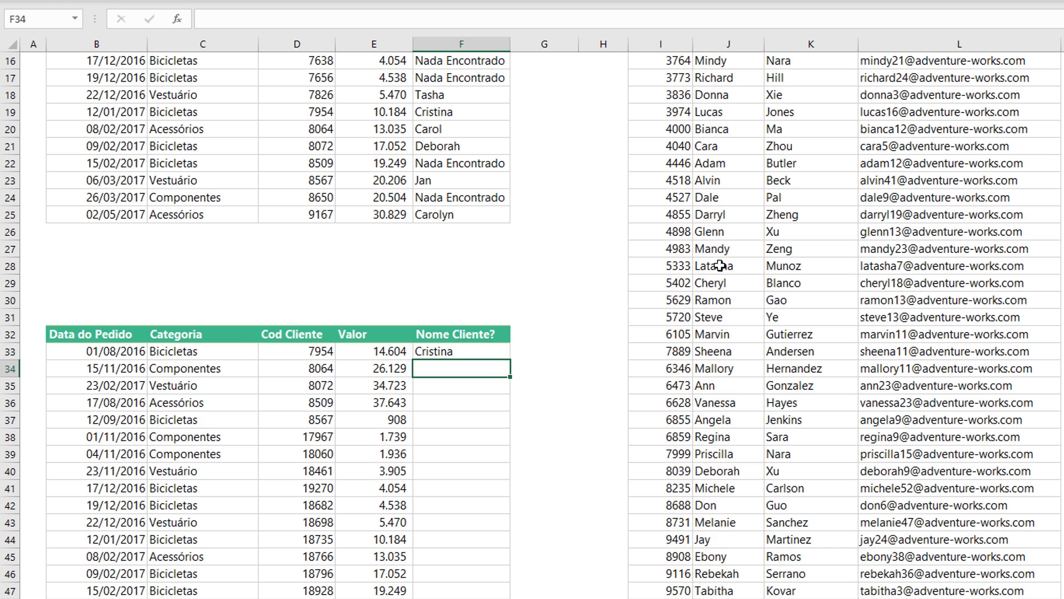
click(499, 350)
double_click(510, 361)
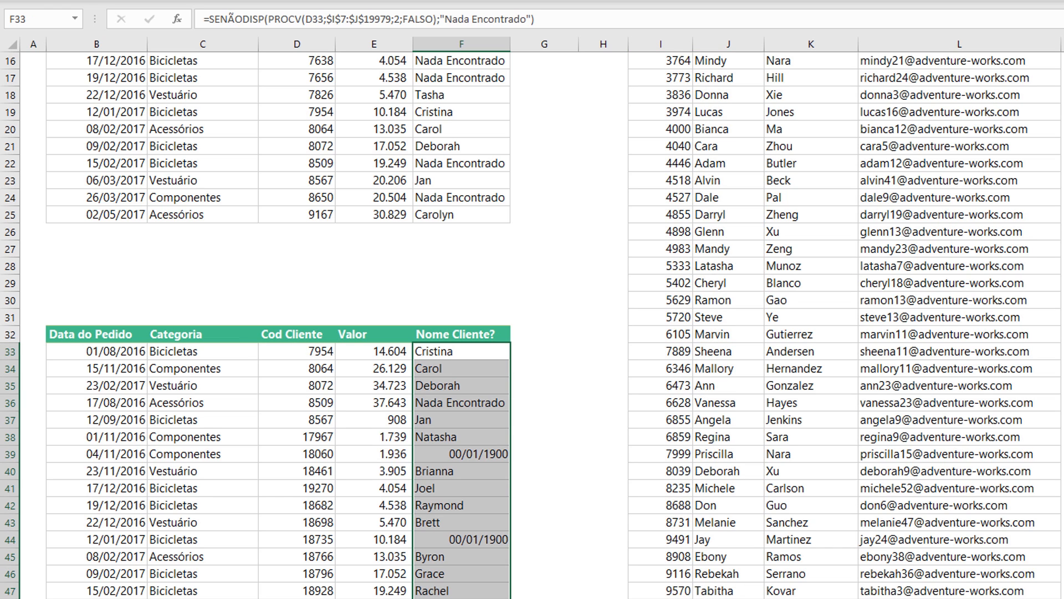
Find the customer code from D44 in the customer table's Cod Cliente column and inspect its Nome cell.
click(488, 453)
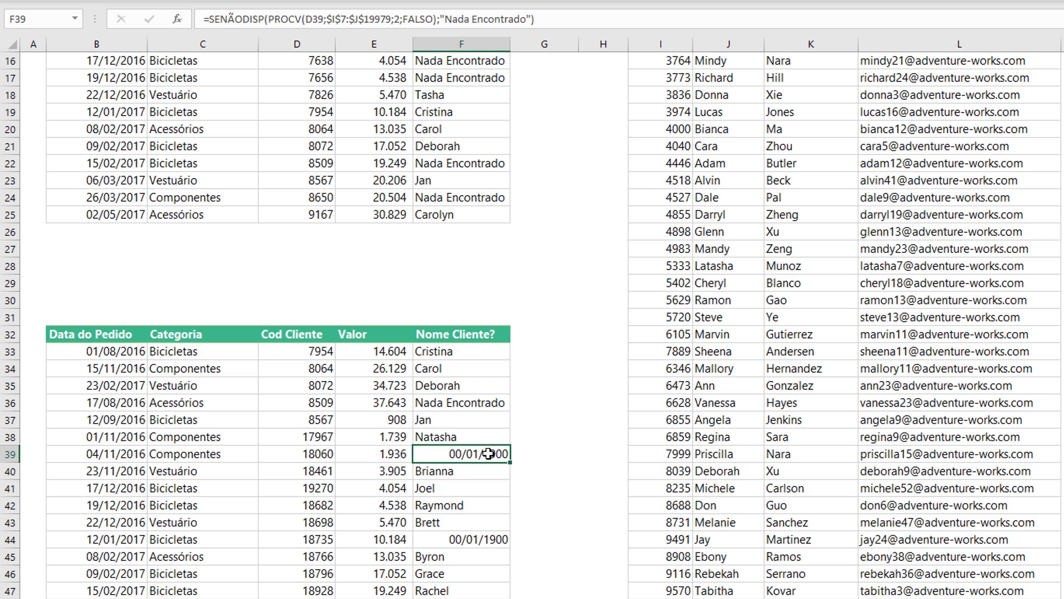
click(466, 541)
click(310, 541)
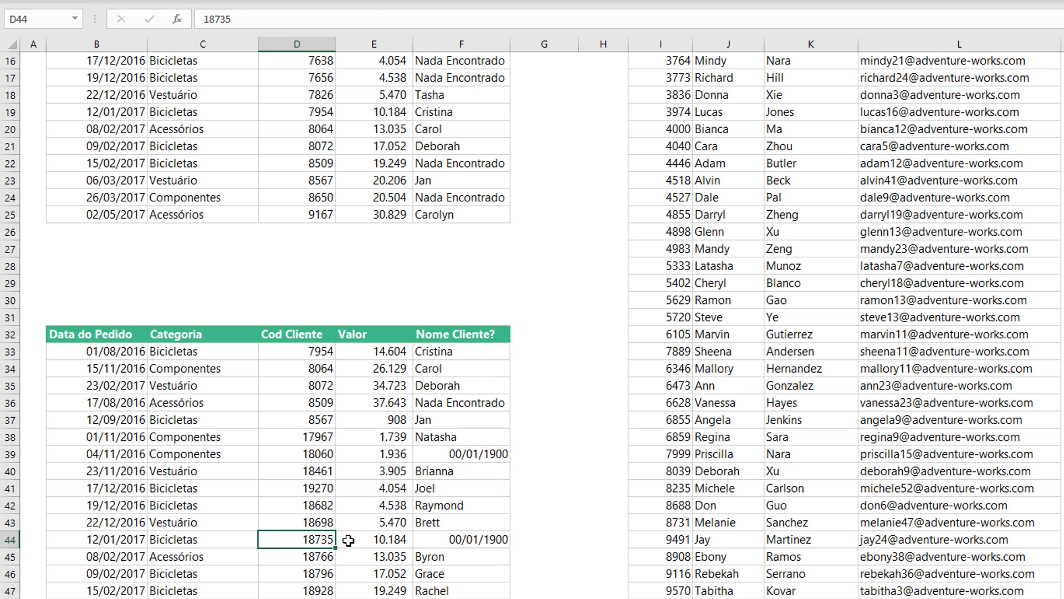
key(ctrl+c)
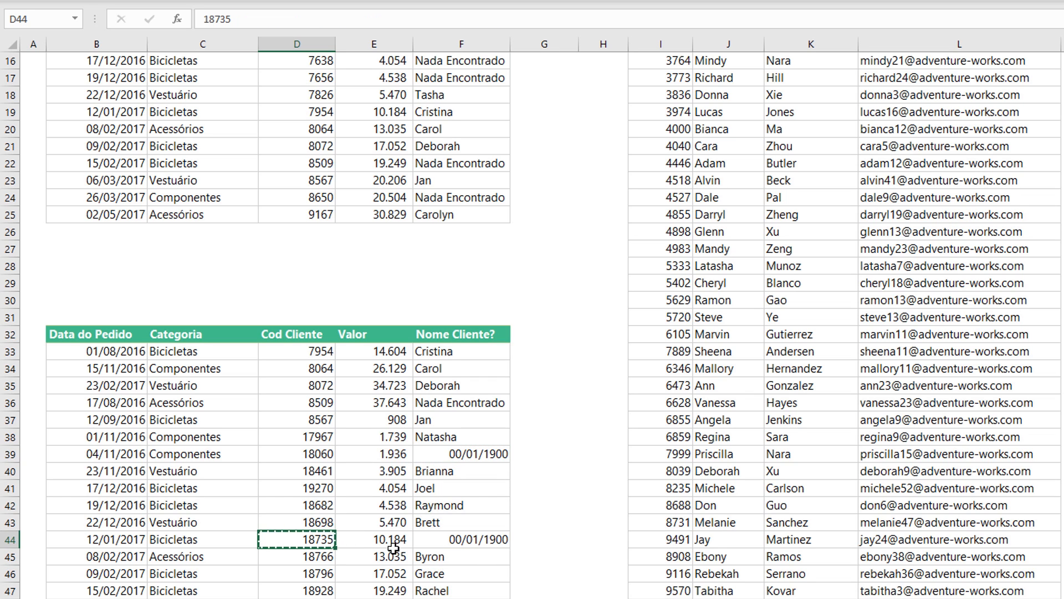
click(560, 484)
key(ctrl+f)
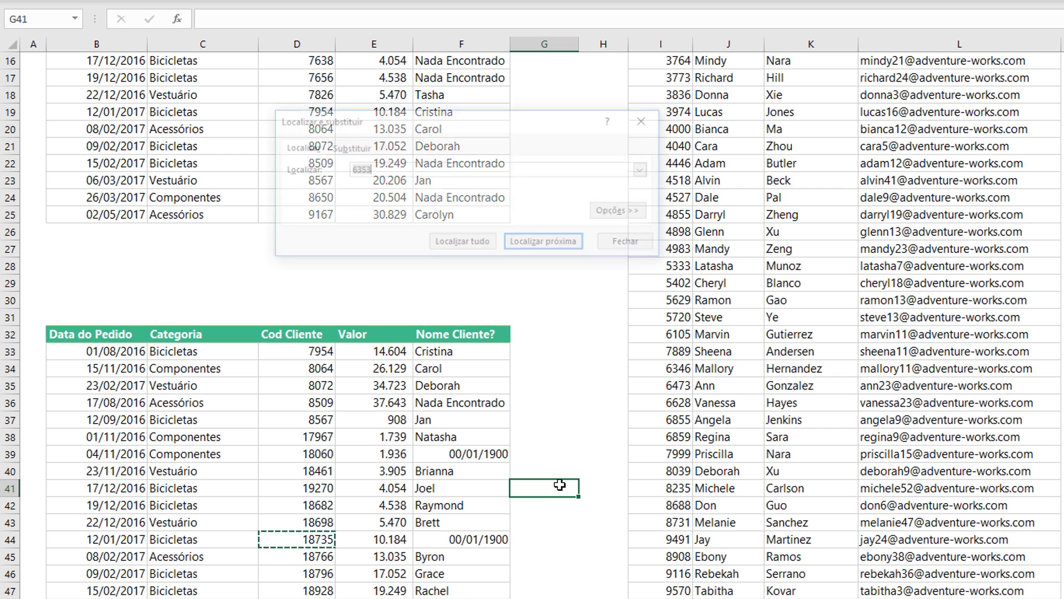
key(ctrl+v)
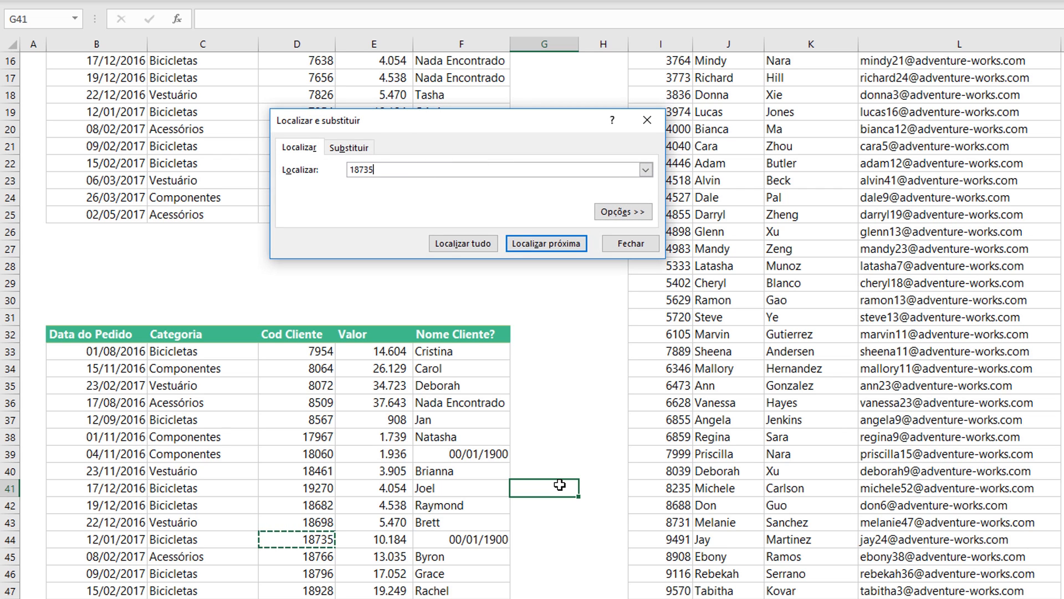
click(572, 243)
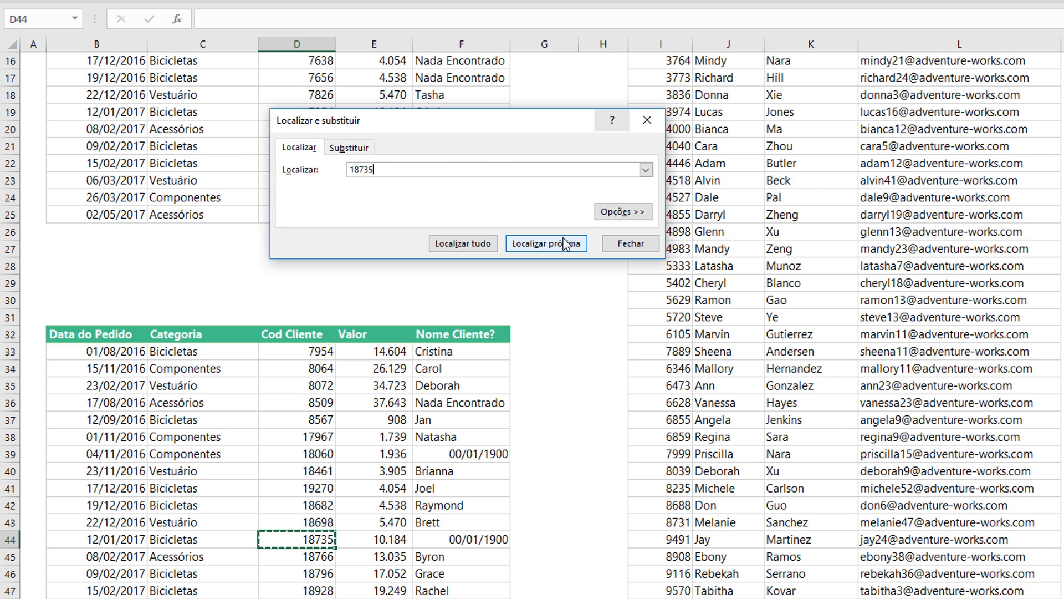
click(572, 242)
key(Escape)
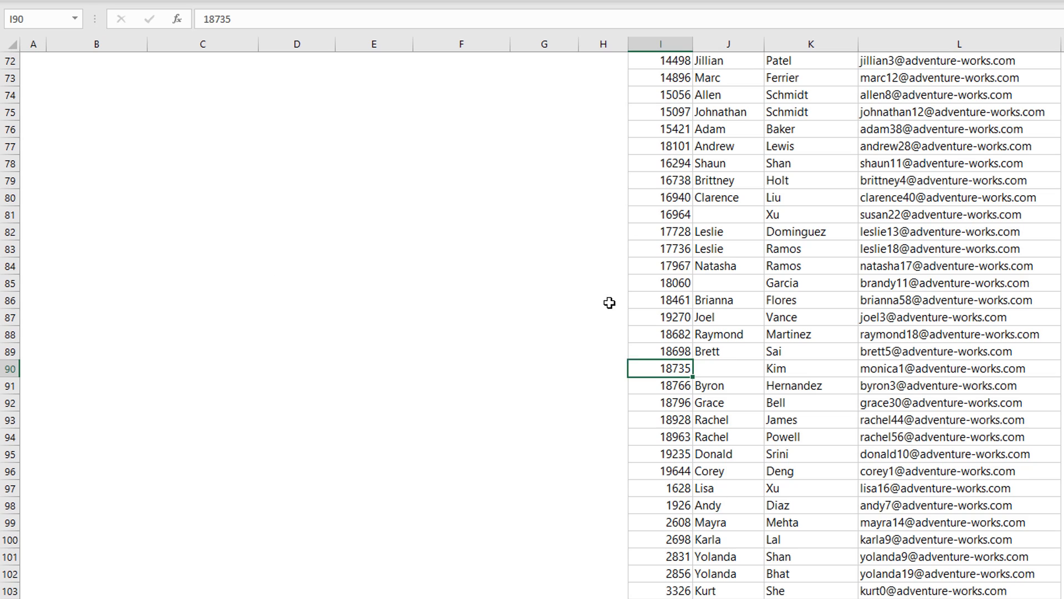
click(733, 367)
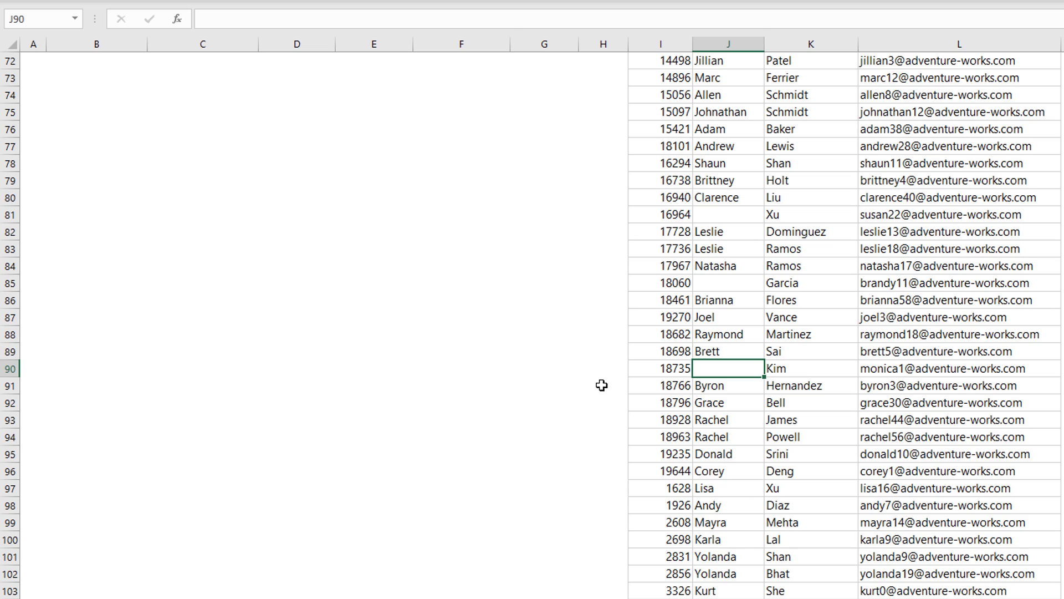
Set the number format of the second table's Nome Cliente? cells F33:F50 to Geral.
click(457, 372)
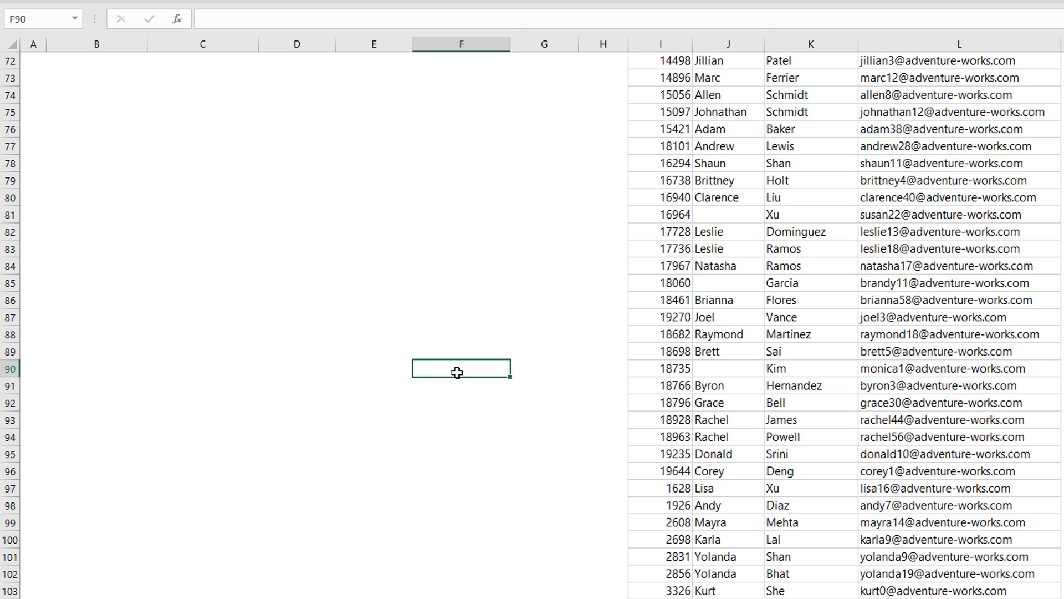
key(ctrl+Up)
scroll(457, 372, up, 7)
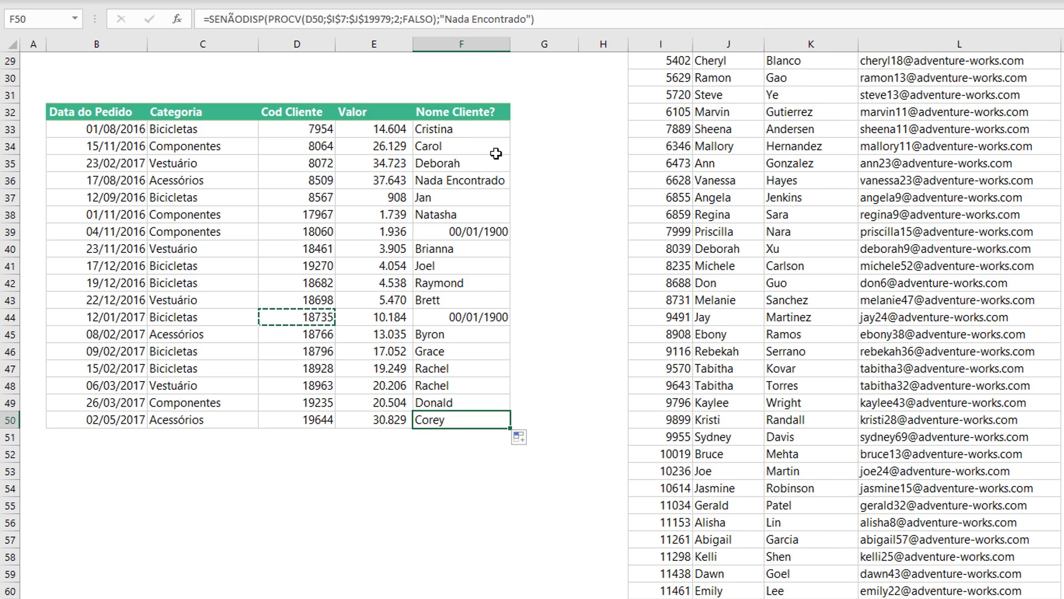
drag(491, 130, 496, 441)
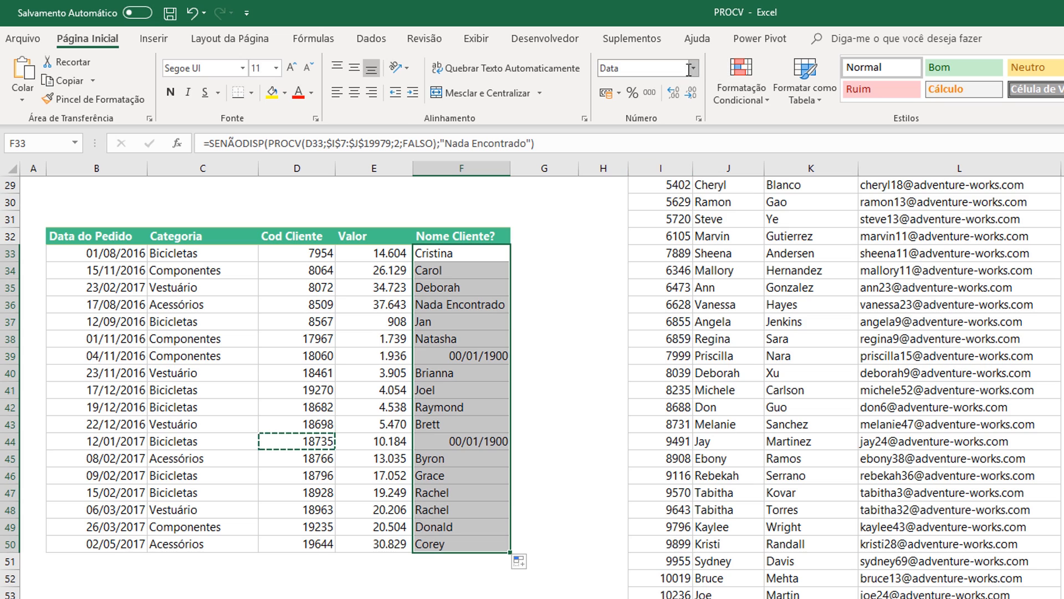
click(693, 68)
click(624, 88)
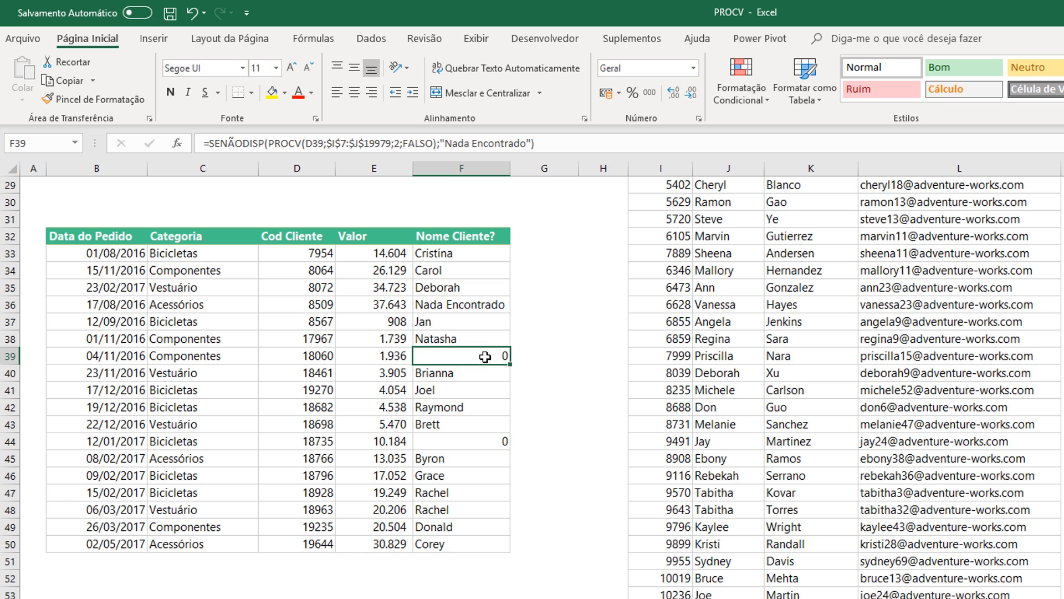
click(485, 357)
Append &"" to the SENÃODISP formula in F33 and fill it down the Nome Cliente? column to F50.
click(462, 254)
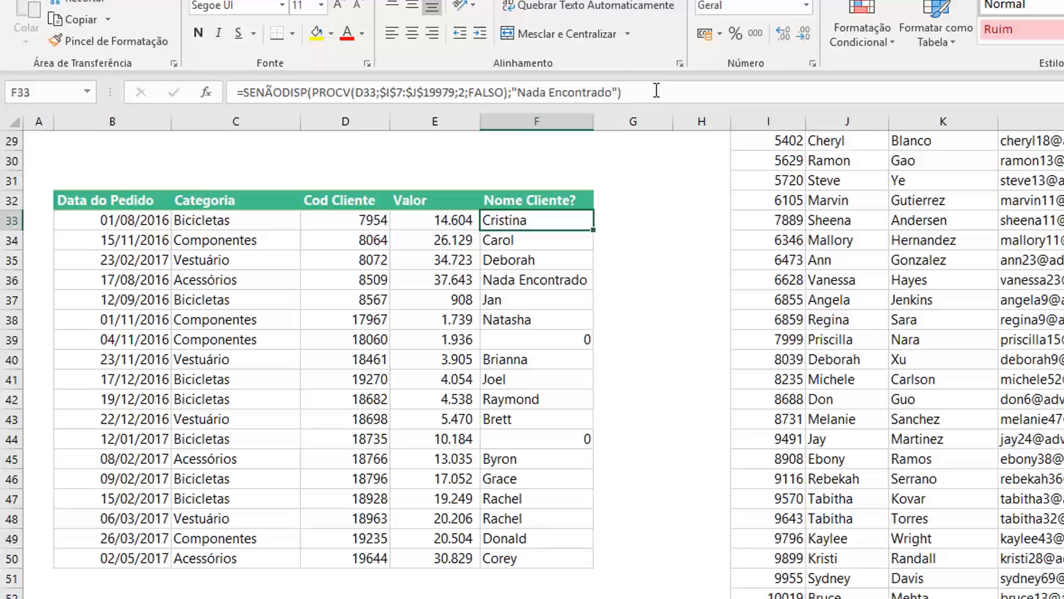
click(564, 142)
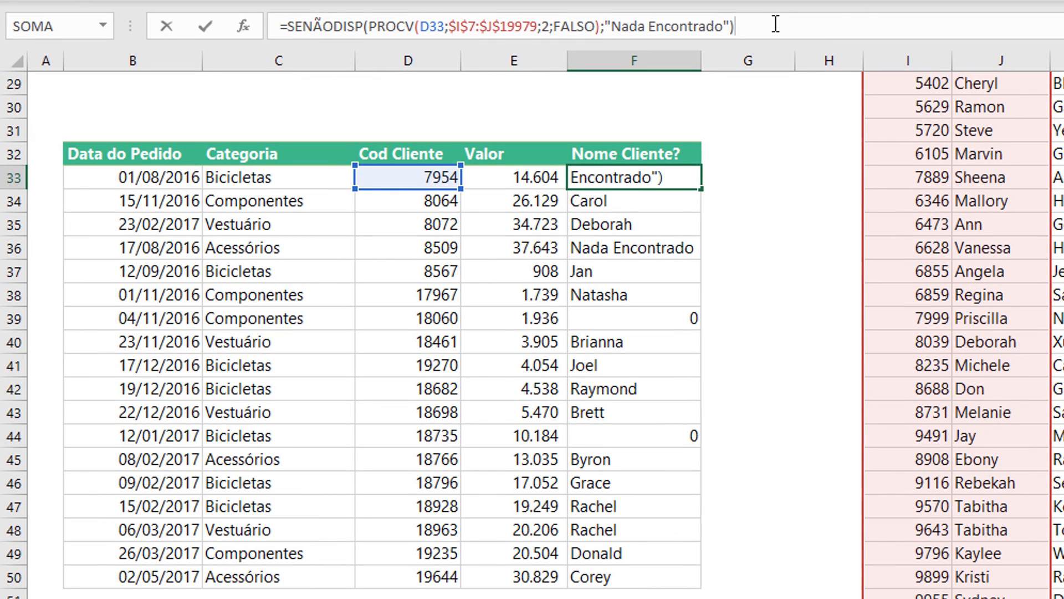
text(&"")
key(Return)
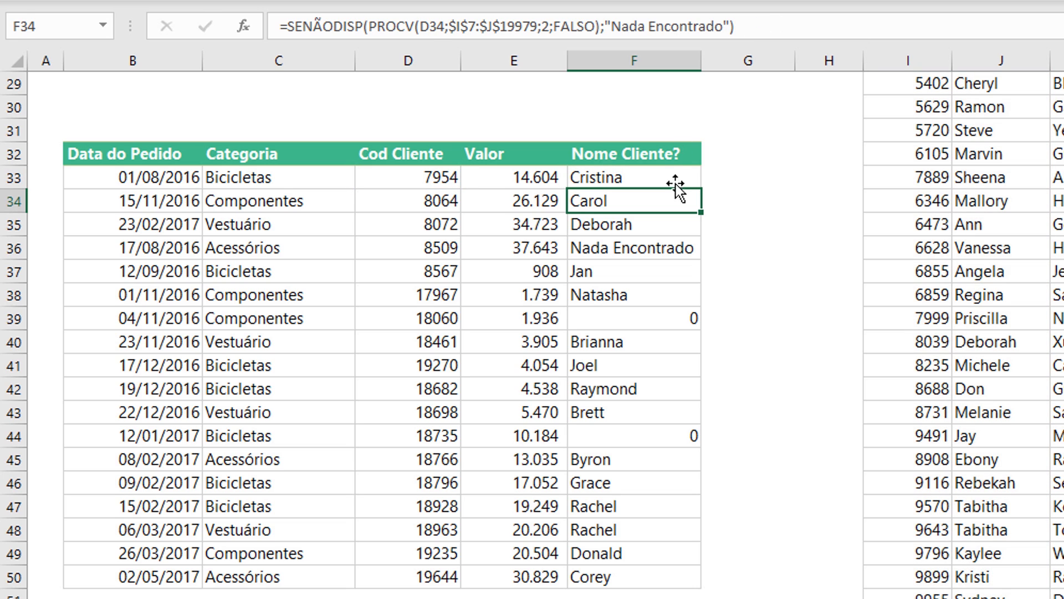
click(665, 178)
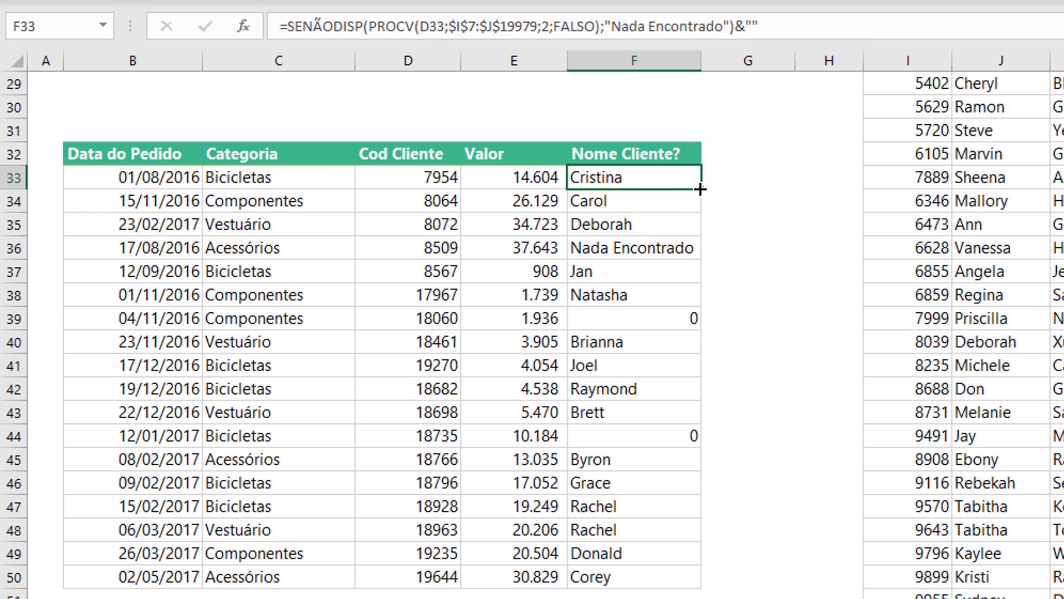
double_click(700, 188)
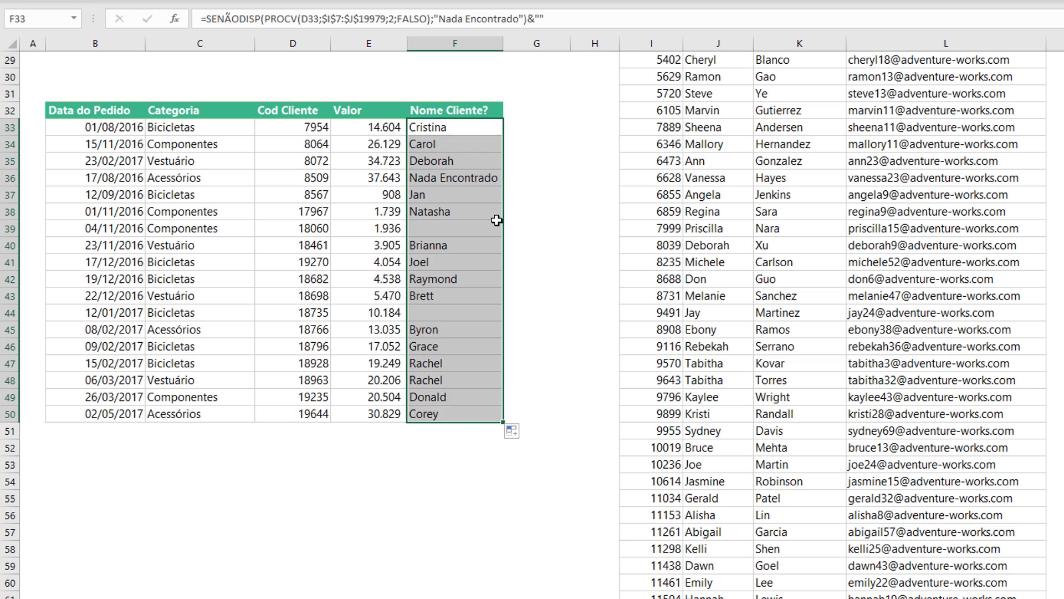
click(630, 298)
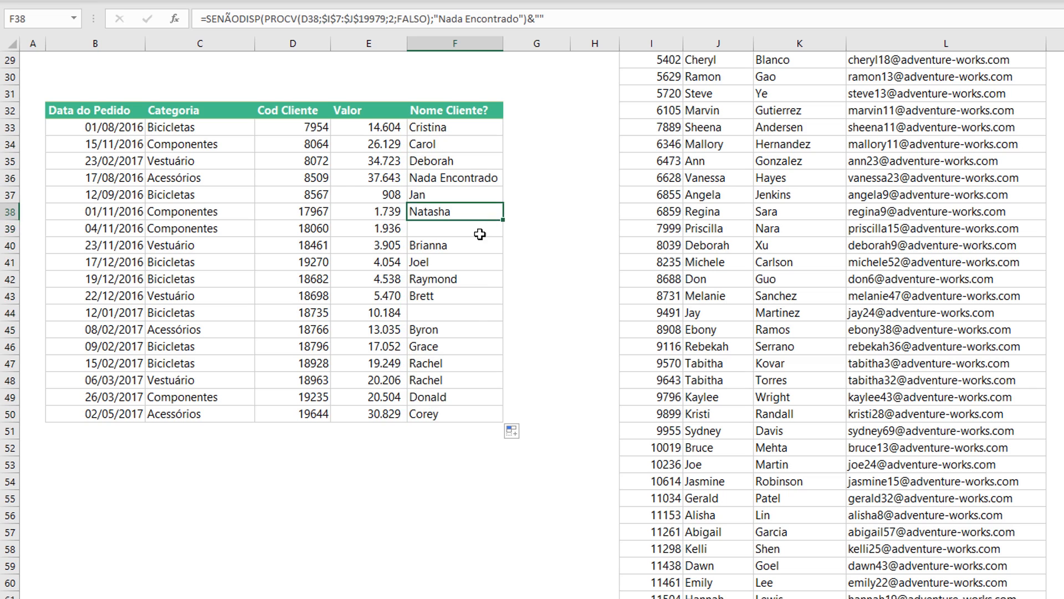
click(476, 317)
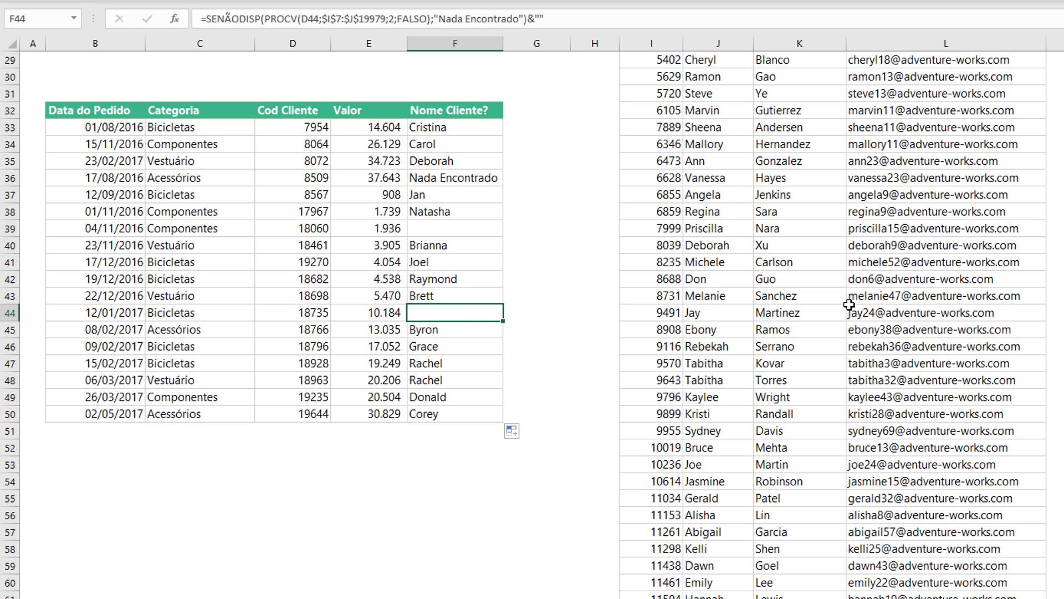
Remove SENÃODISP and its "Nada Encontrado" argument from F33, leaving =PROCV(D33;$I$7:$J$19979;2;FALSO)&"".
click(474, 128)
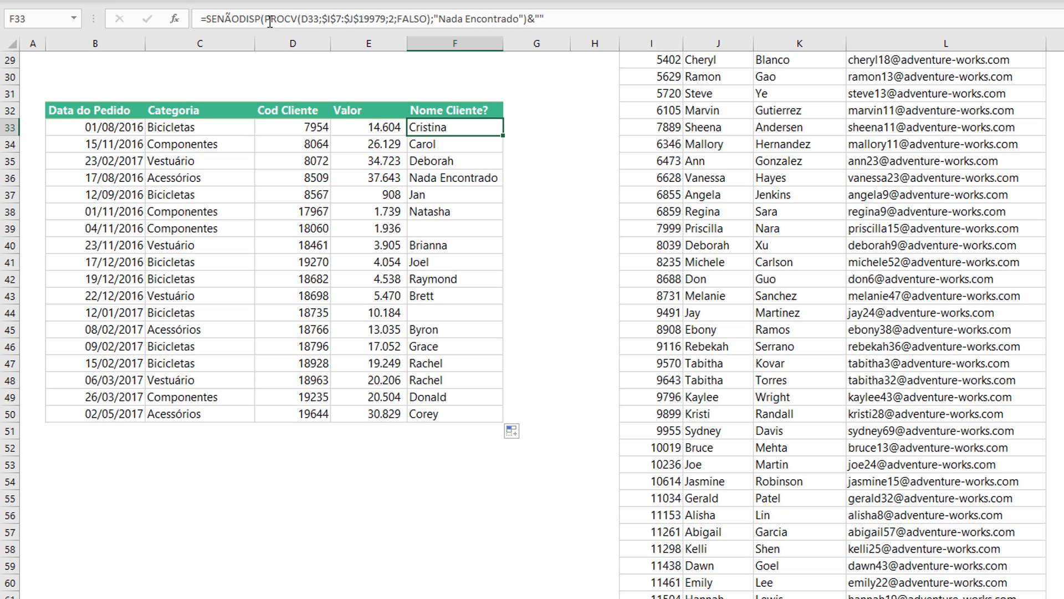
drag(270, 19, 205, 18)
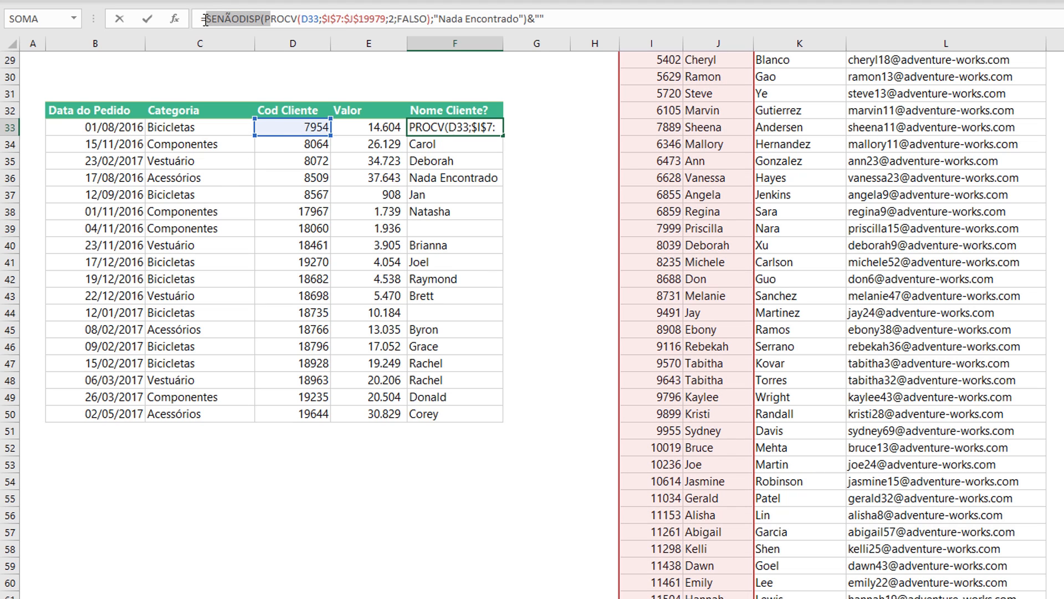
text(P)
click(504, 15)
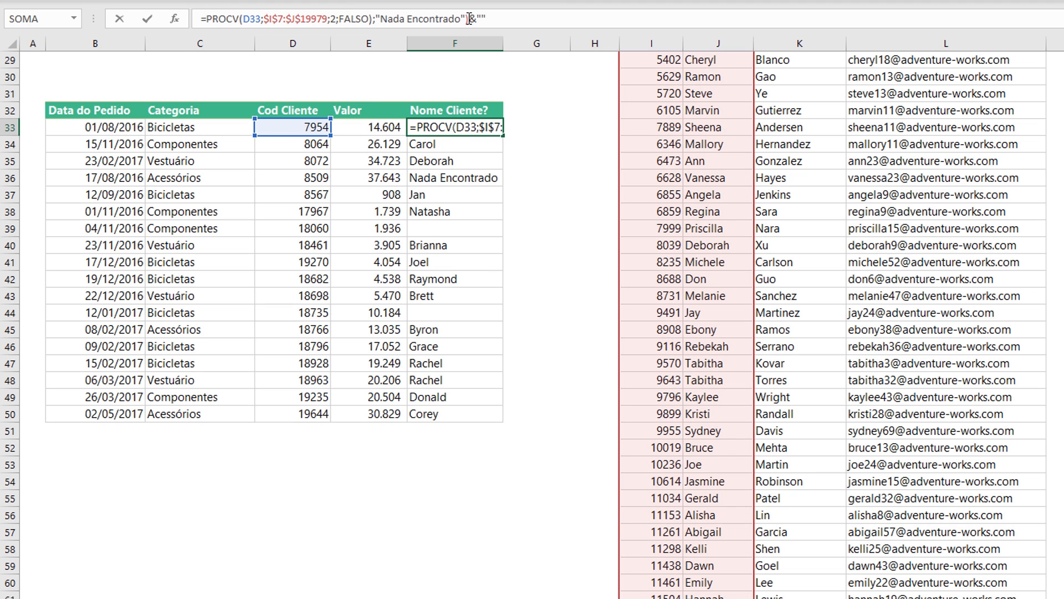
drag(470, 19, 373, 19)
key(Delete)
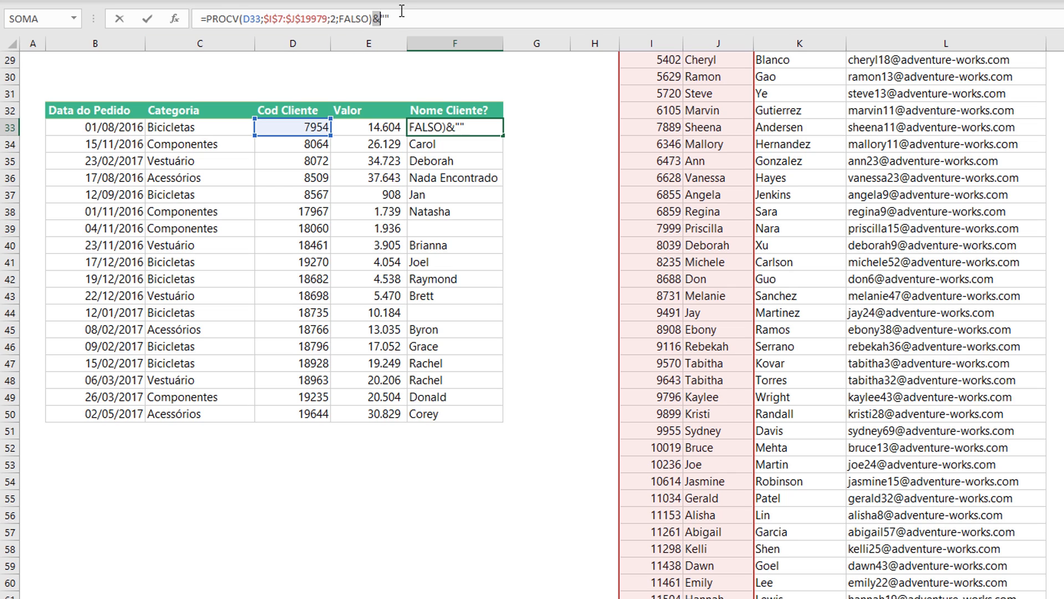
key(Return)
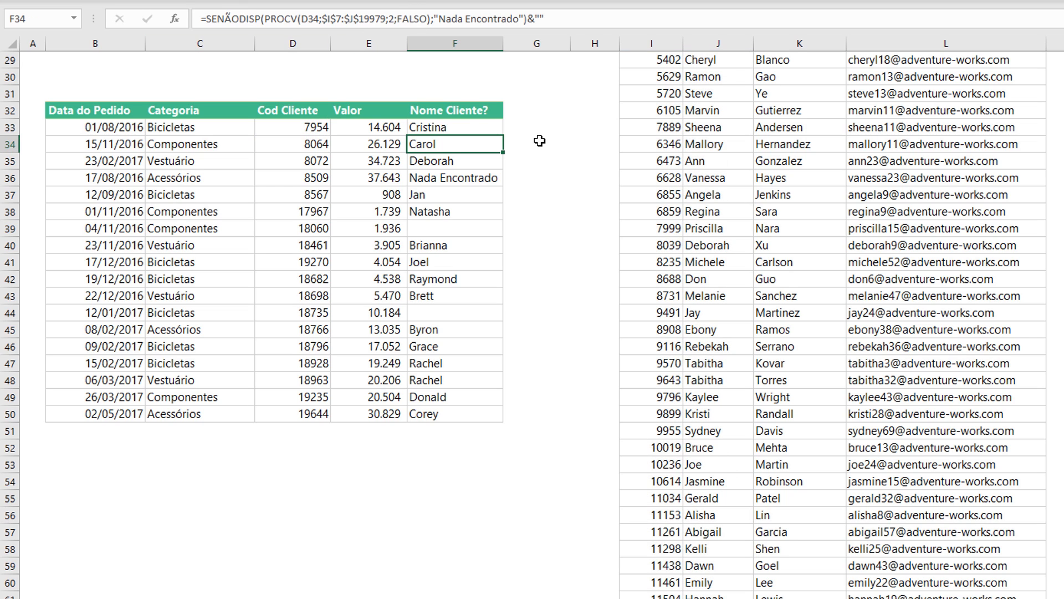
Fill the PROCV formula without SENÃODISP from F33 down to F50 and inspect the blank-name cells.
click(497, 132)
double_click(505, 133)
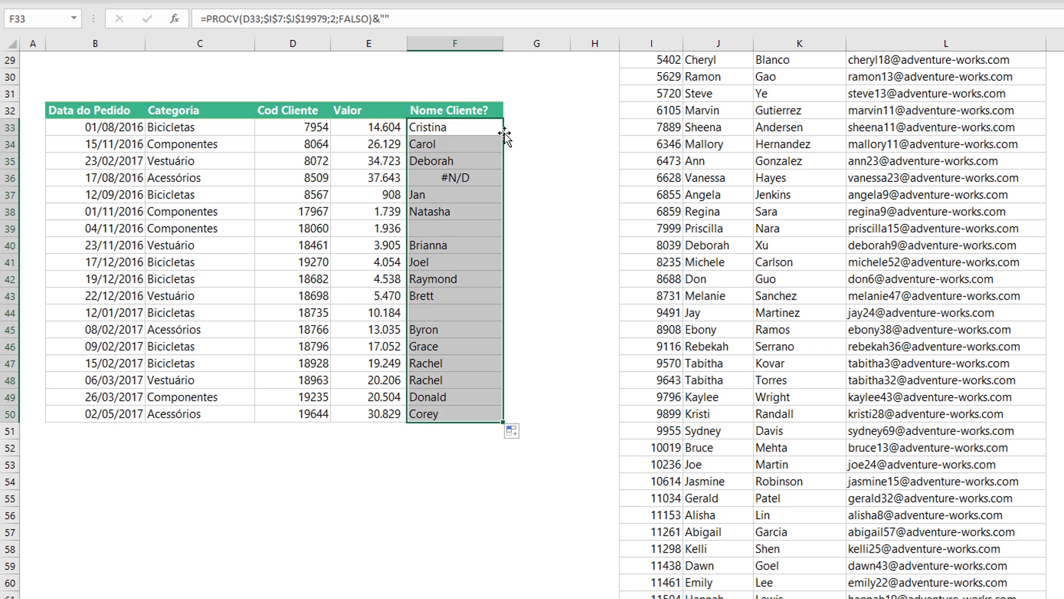
click(449, 314)
click(462, 226)
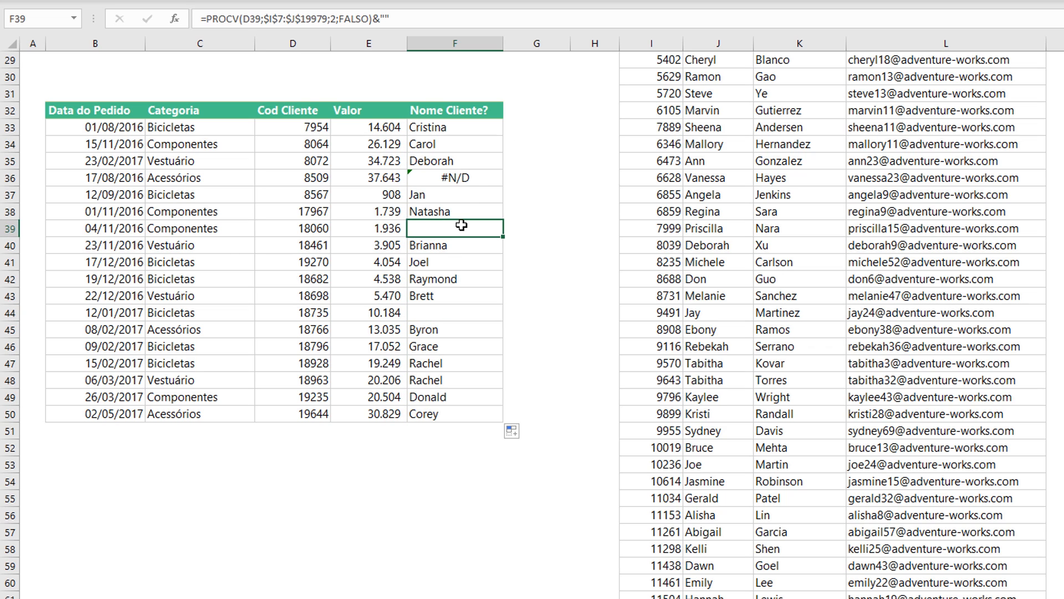
Copy the customer code from D36 and search the sheet for it to see whether the customer table contains it.
click(470, 179)
click(326, 176)
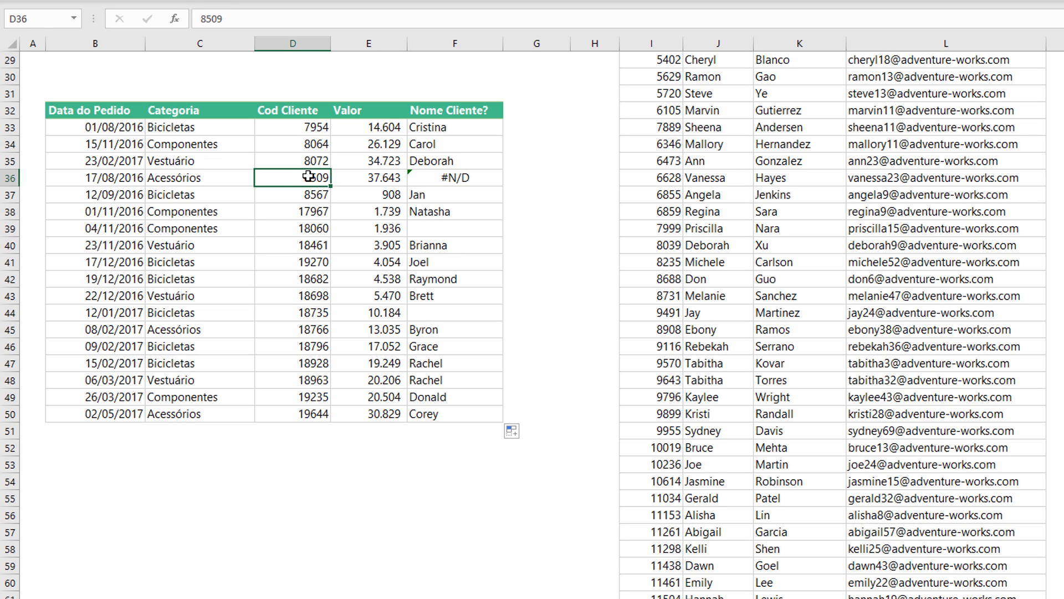
key(ctrl+c)
click(628, 212)
key(ctrl+l)
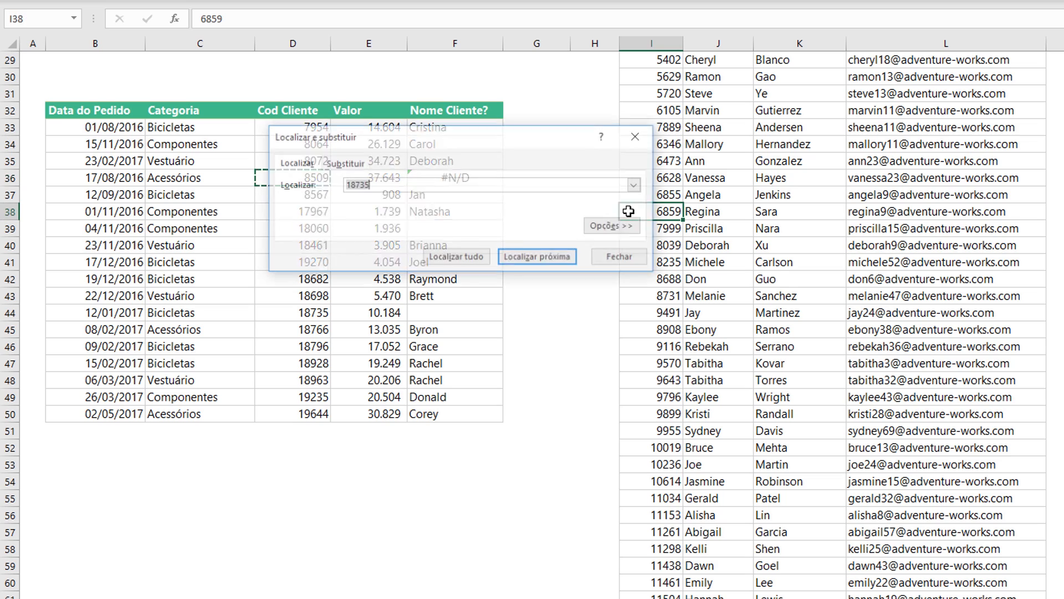
key(ctrl+v)
key(Return)
key(Return)
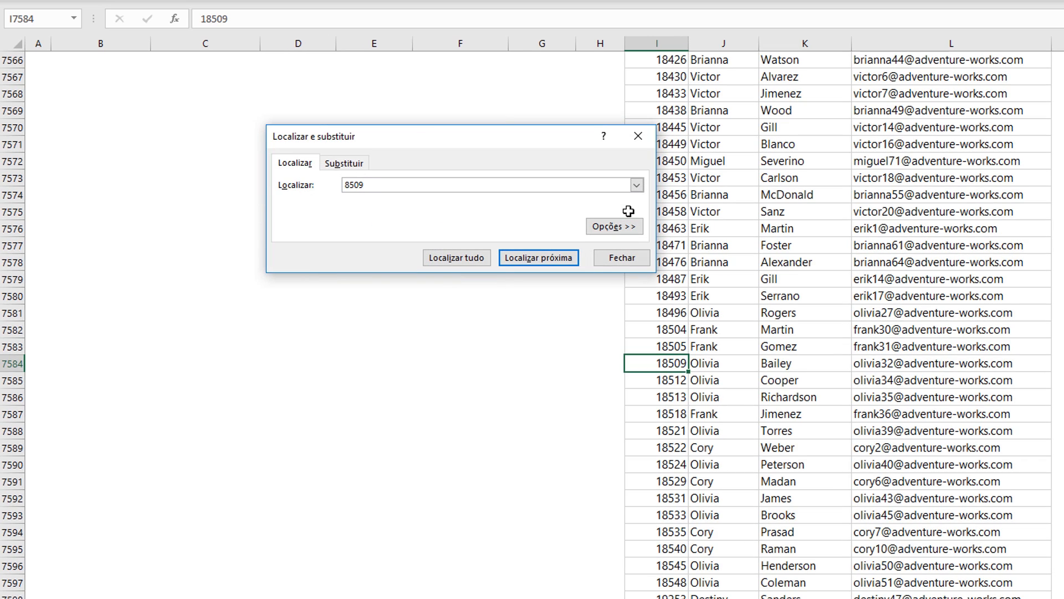
key(Return)
click(536, 257)
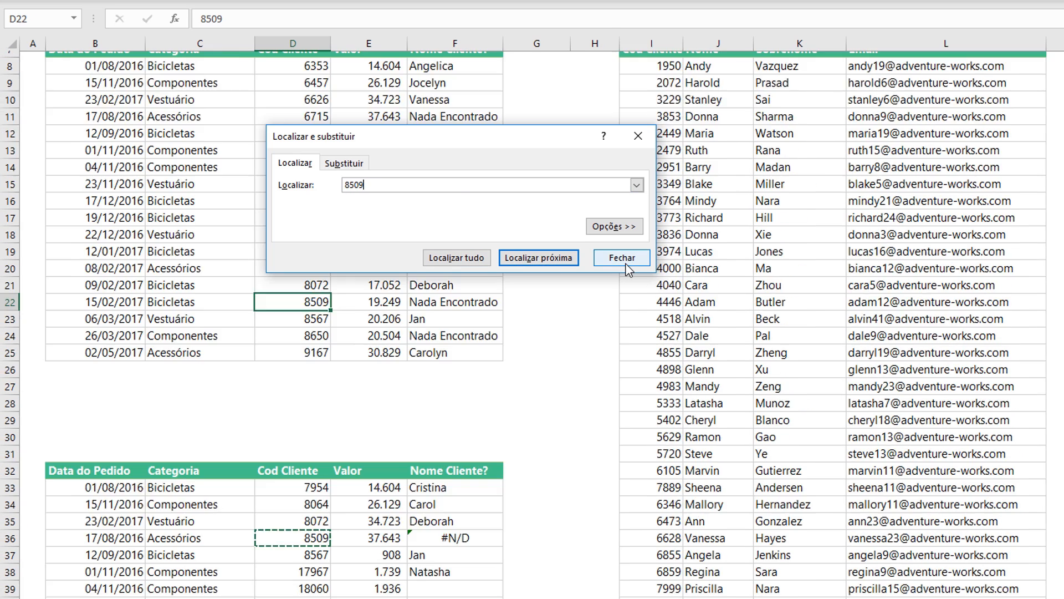
click(622, 257)
Undo the fill of the plain PROCV formula in the second table's Nome Cliente? column.
scroll(481, 401, down, 3)
scroll(482, 401, down, 2)
click(460, 302)
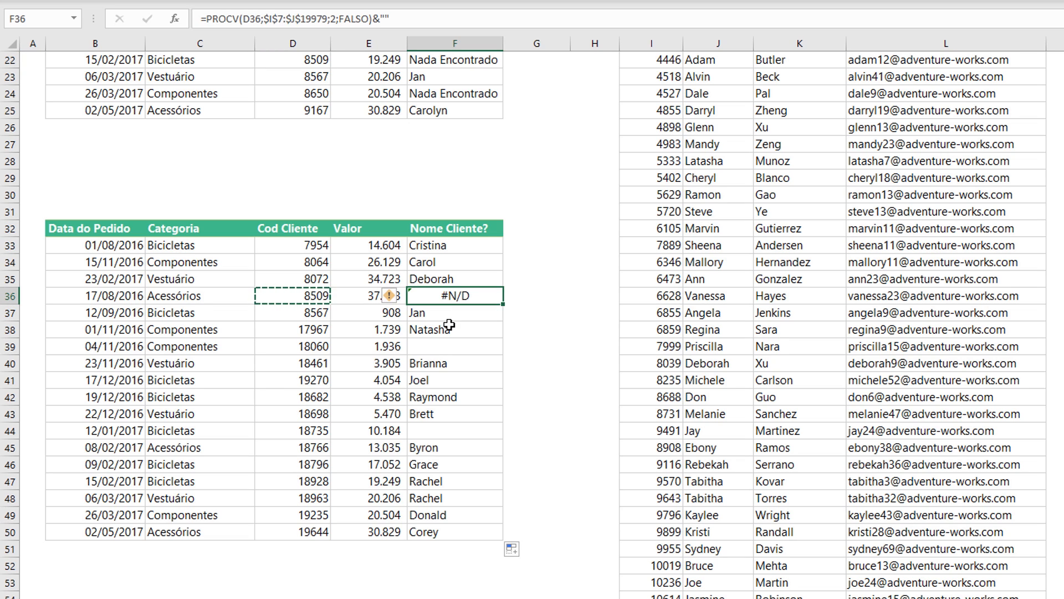
key(ctrl+z)
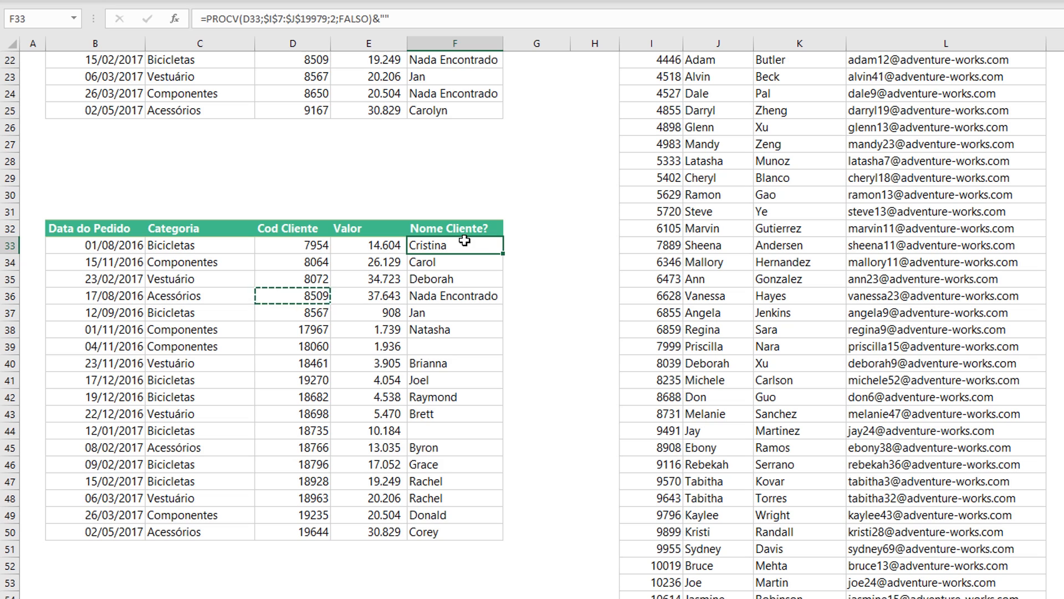
Compare the Nome Cliente? formulas and results of both order tables, inspecting cells F44, F24 and F39.
click(431, 428)
click(467, 92)
scroll(467, 91, up, 7)
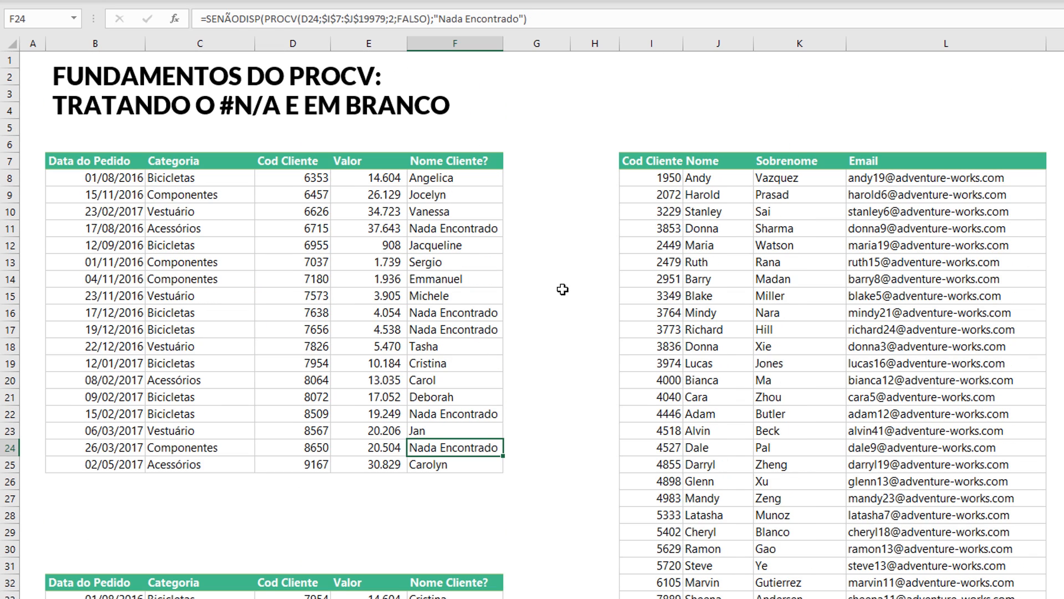
scroll(495, 349, down, 6)
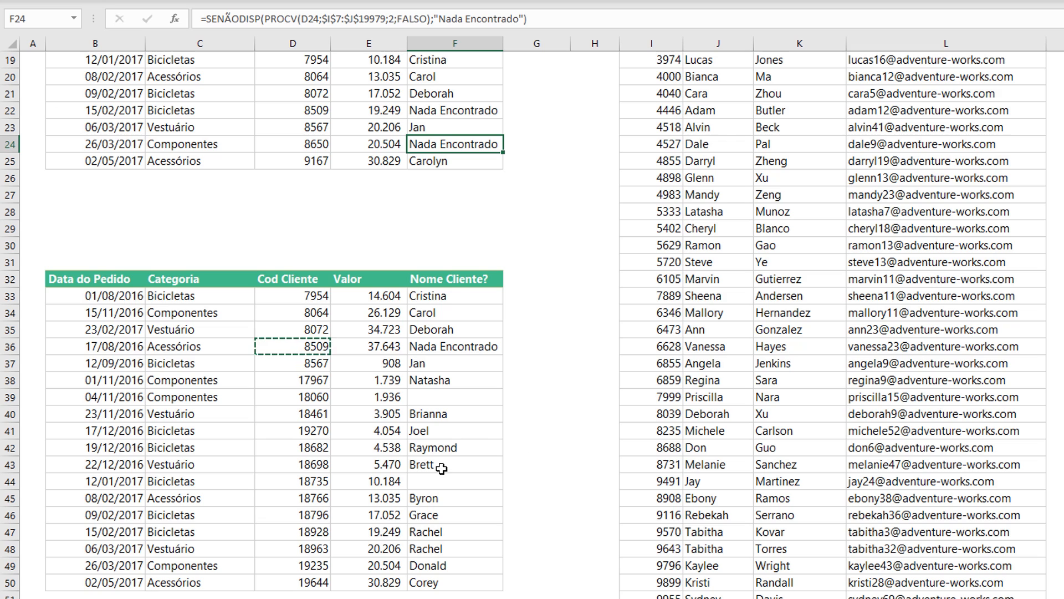
click(440, 394)
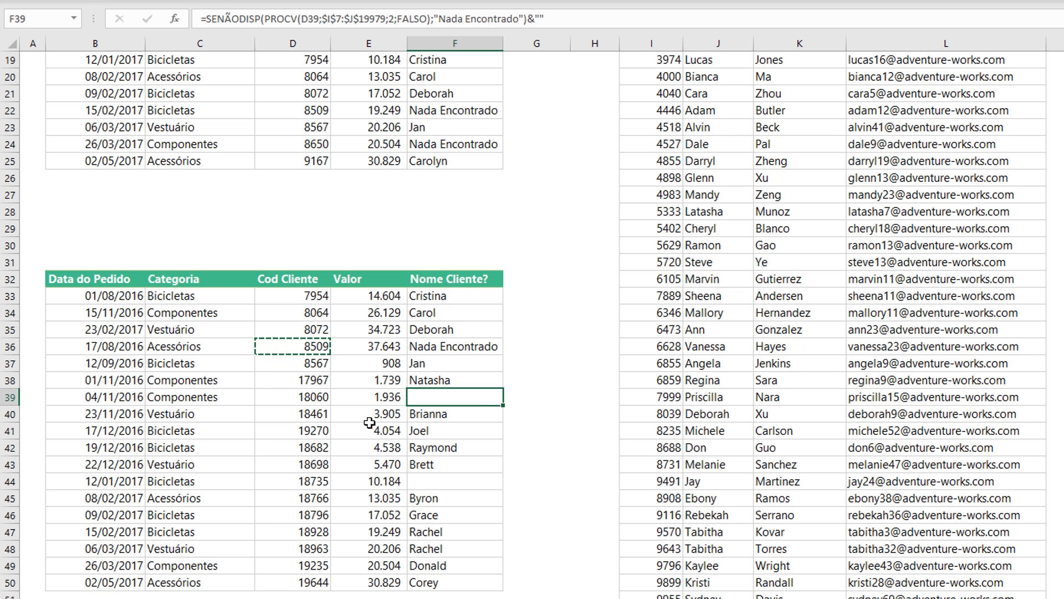